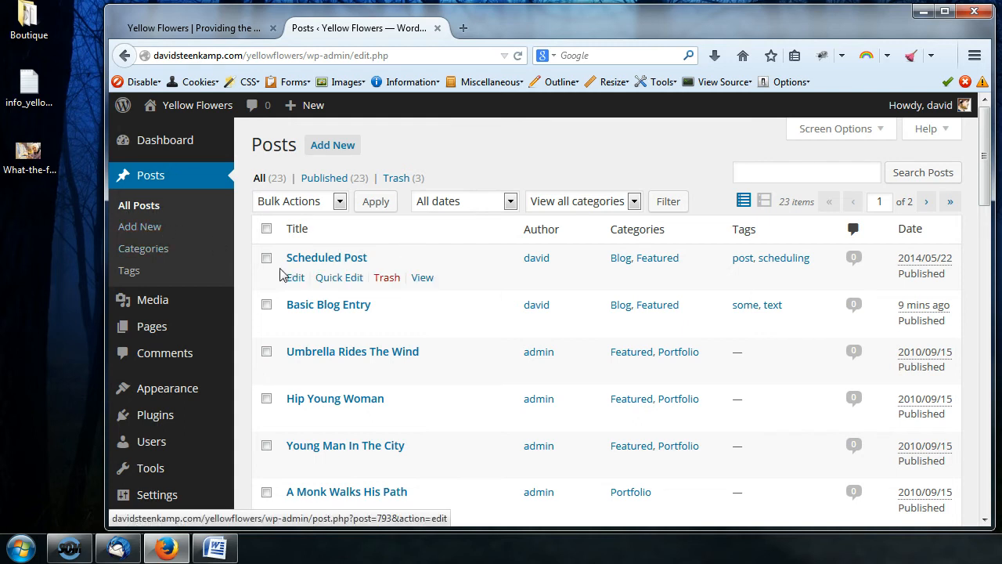
Step: Open the Scheduled Post in the full post editor to view it, and return to the list of all posts
{"action": "left_click", "coordinate": [295, 280]}
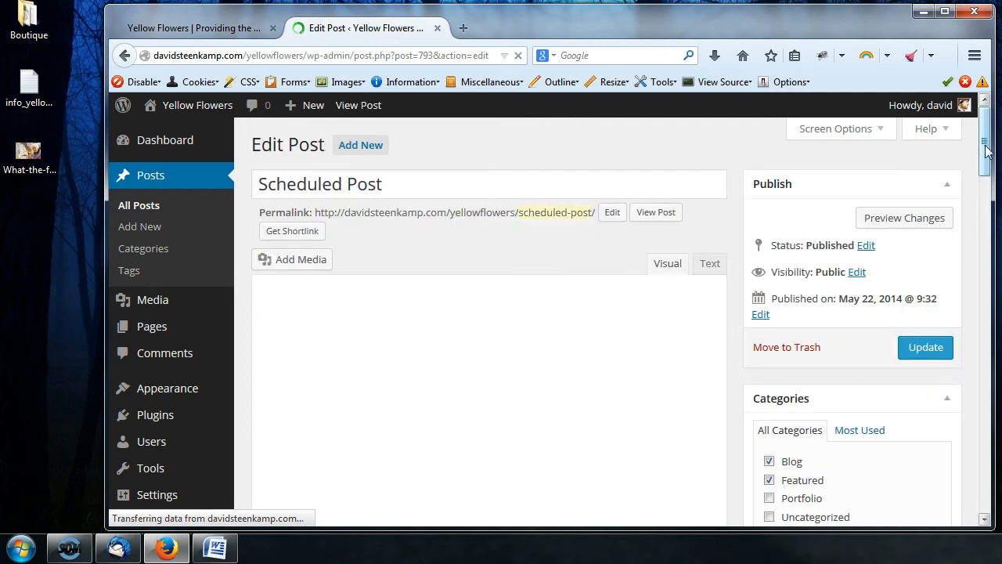
{"action": "left_click_drag", "start_coordinate": [984, 161], "coordinate": [984, 188]}
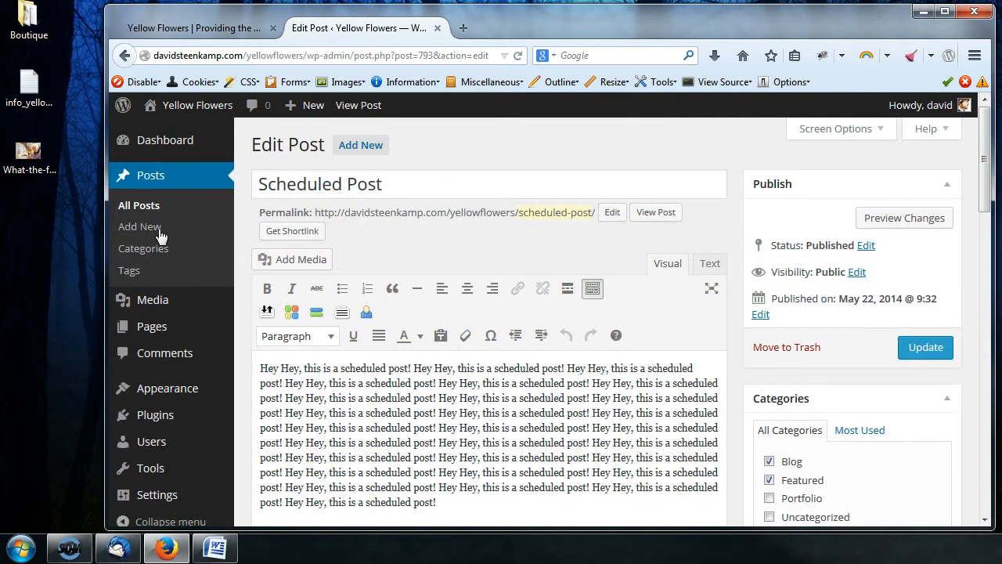
{"action": "left_click", "coordinate": [162, 205]}
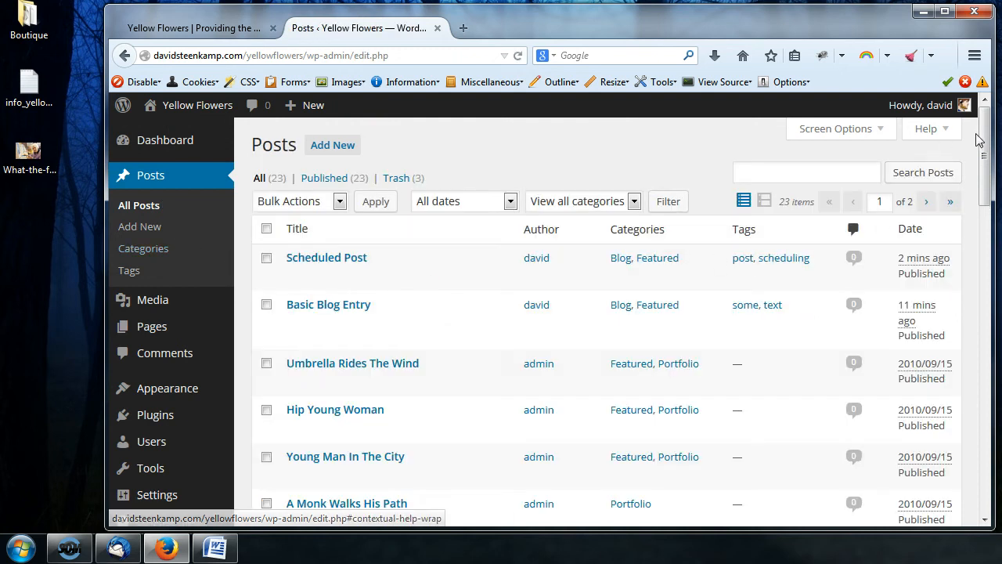
Step: Open Quick Edit for the Scheduled Post and examine its title and slug
{"action": "scroll", "coordinate": [977, 139], "scroll_direction": "down", "scroll_amount": 2}
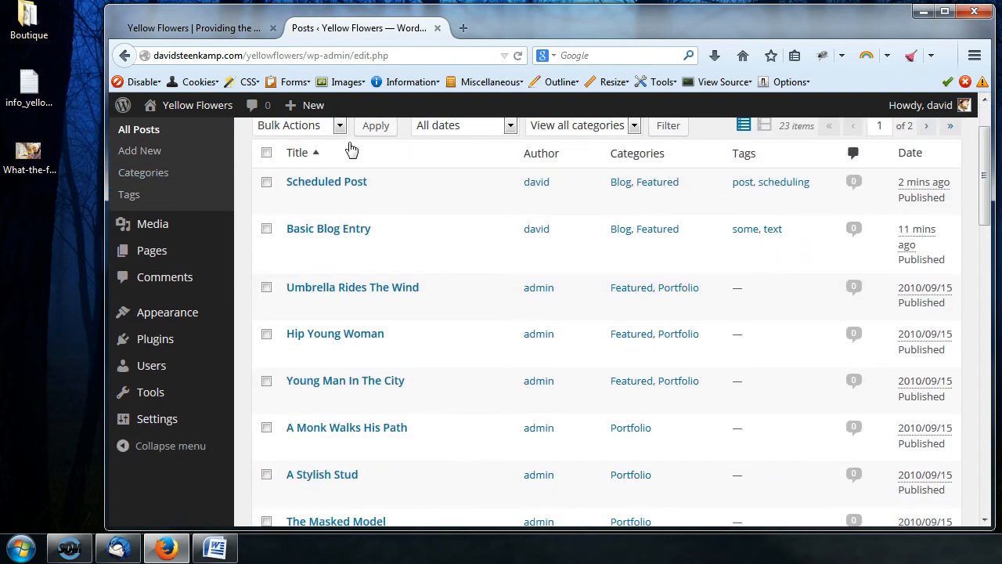
{"action": "mouse_move", "coordinate": [334, 190]}
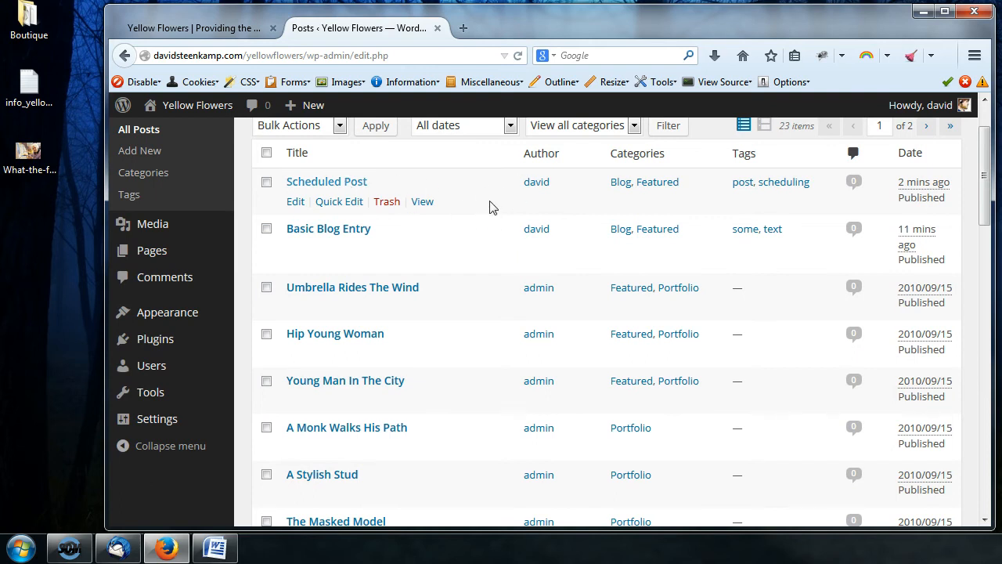
{"action": "left_click", "coordinate": [337, 207]}
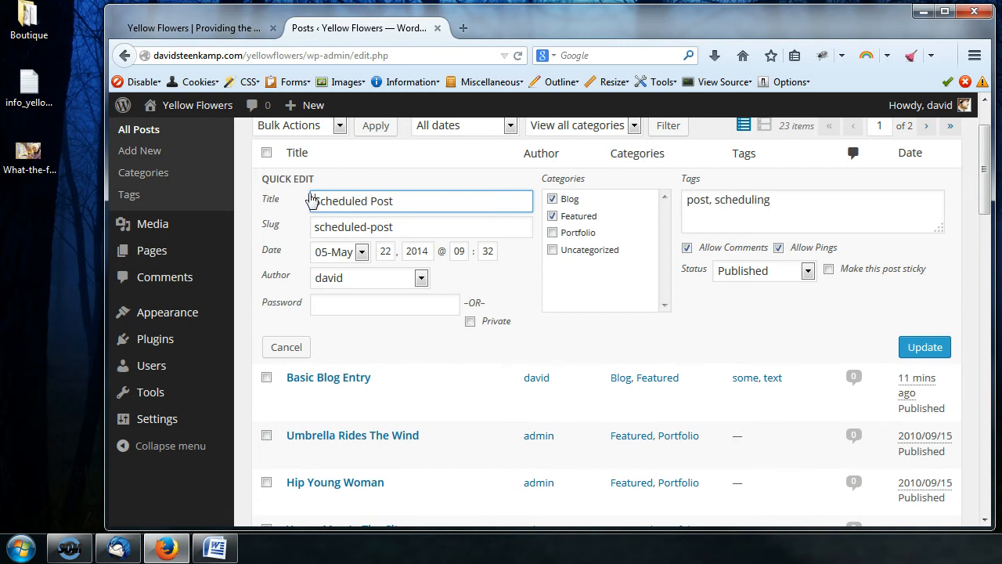
{"action": "left_click_drag", "start_coordinate": [462, 202], "coordinate": [258, 205]}
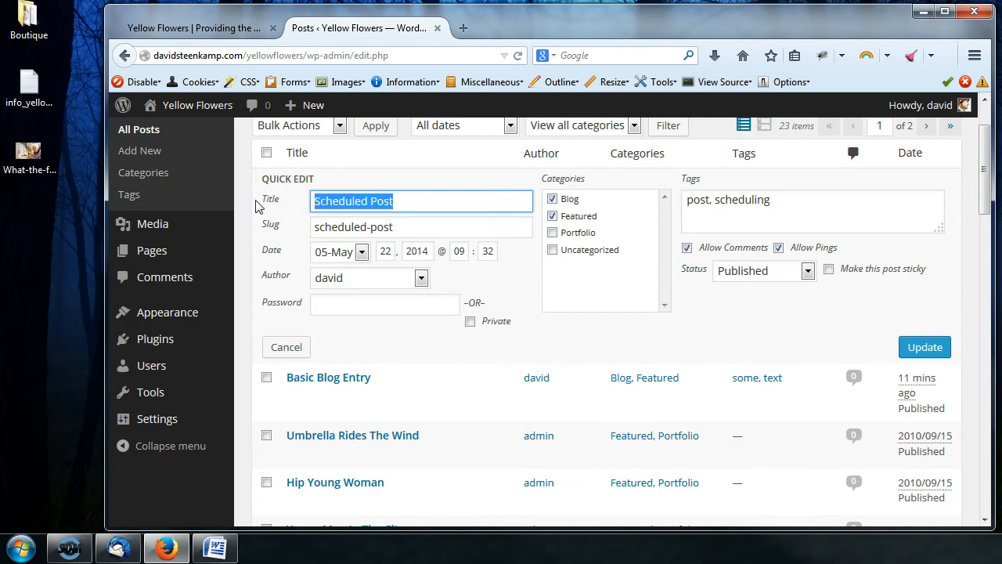
{"action": "left_click", "coordinate": [428, 200]}
{"action": "left_click", "coordinate": [416, 230]}
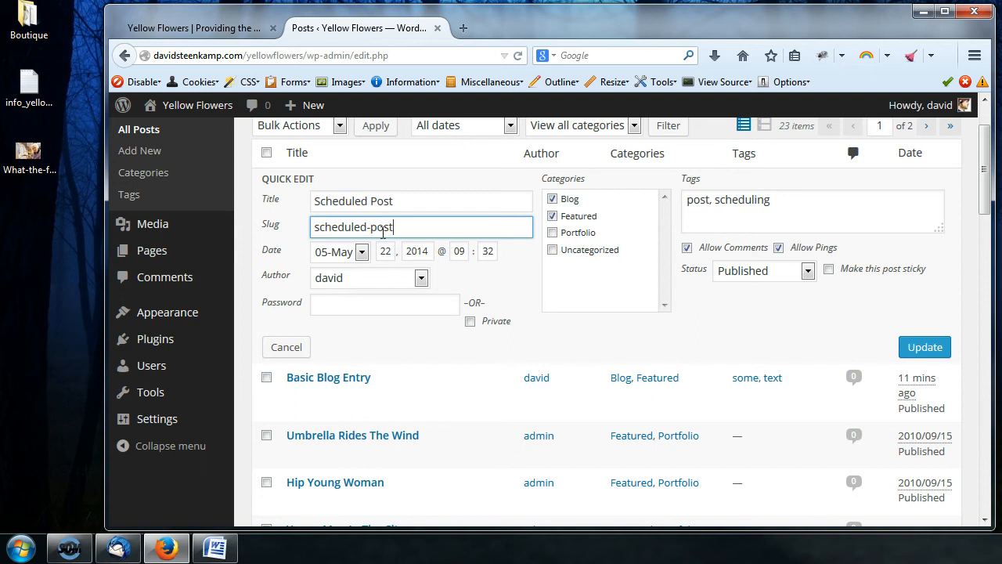
{"action": "key", "text": "ctrl+a"}
{"action": "left_click", "coordinate": [411, 230]}
Step: View the Scheduled Post on the live site and highlight its slug in the page address
{"action": "left_click", "coordinate": [221, 29]}
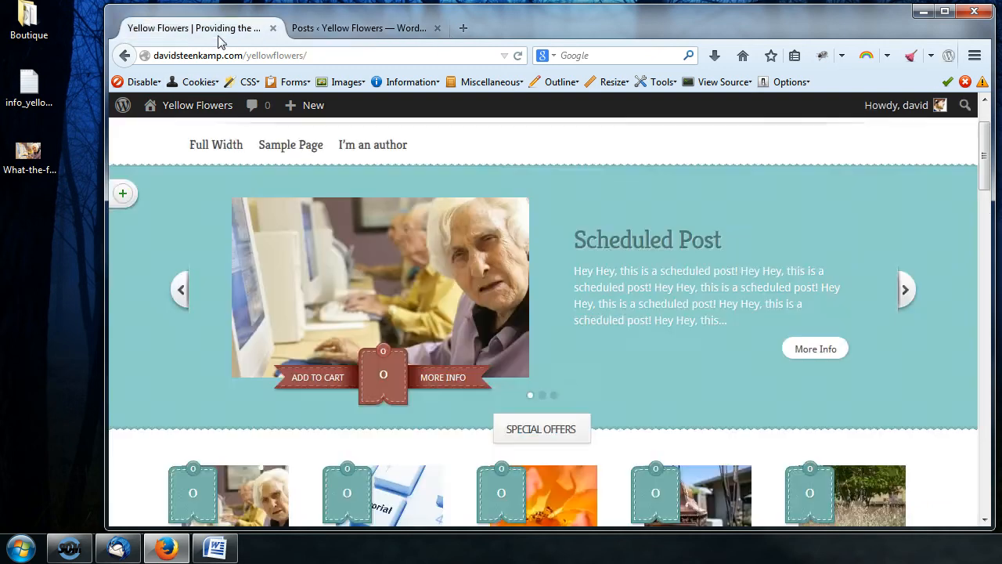
{"action": "left_click", "coordinate": [800, 349]}
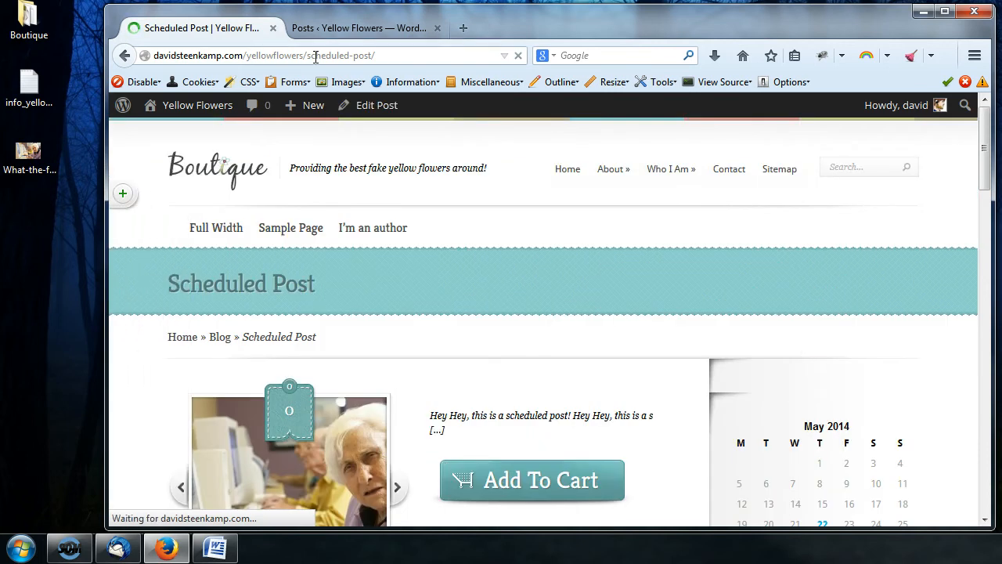
{"action": "left_click", "coordinate": [217, 56]}
{"action": "left_click", "coordinate": [172, 56]}
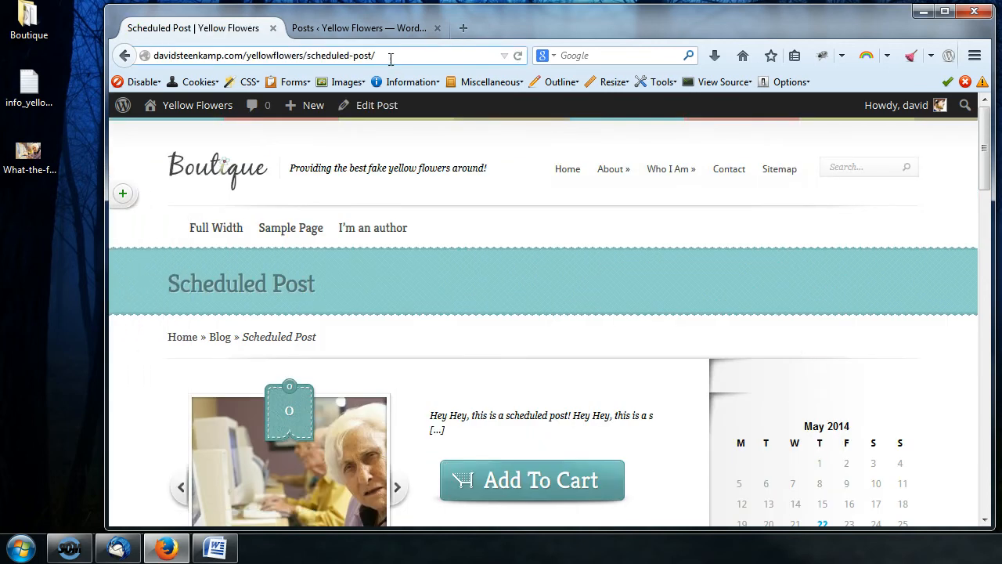
{"action": "left_click_drag", "start_coordinate": [391, 60], "coordinate": [312, 57]}
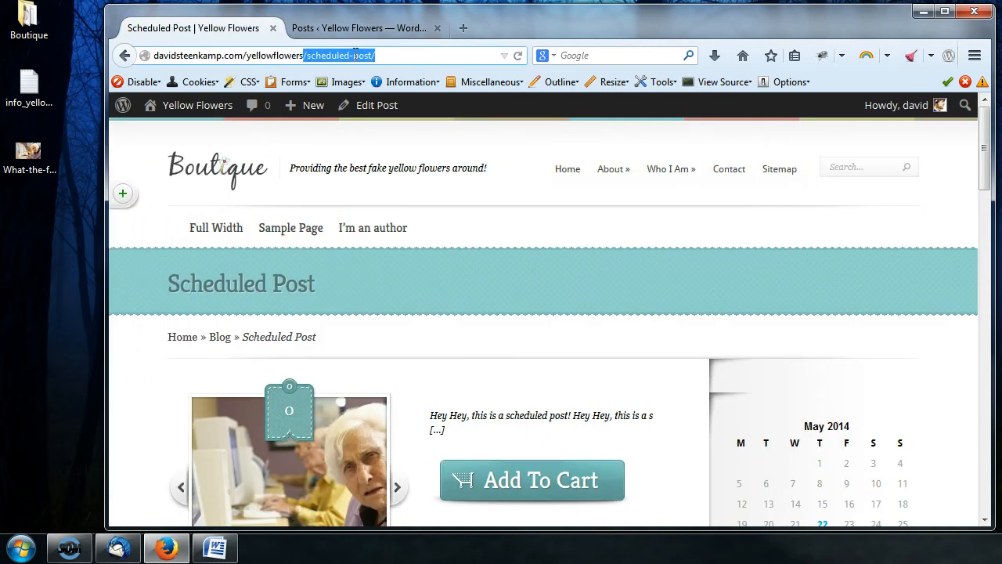
Step: Set the Scheduled Post's slug to scheduled-post-yeehaw in Quick Edit and update the post
{"action": "left_click", "coordinate": [359, 28]}
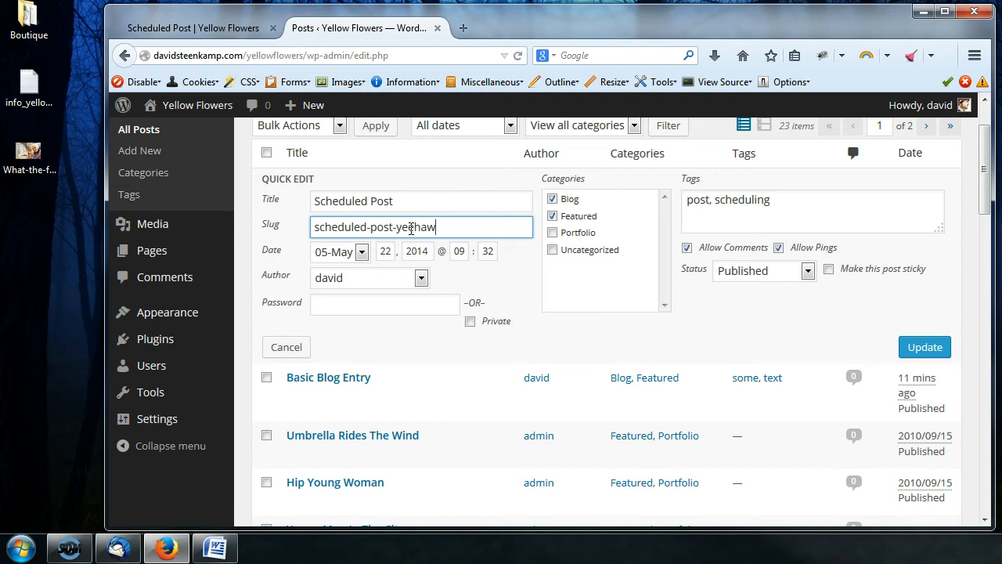
{"action": "left_click", "coordinate": [925, 347]}
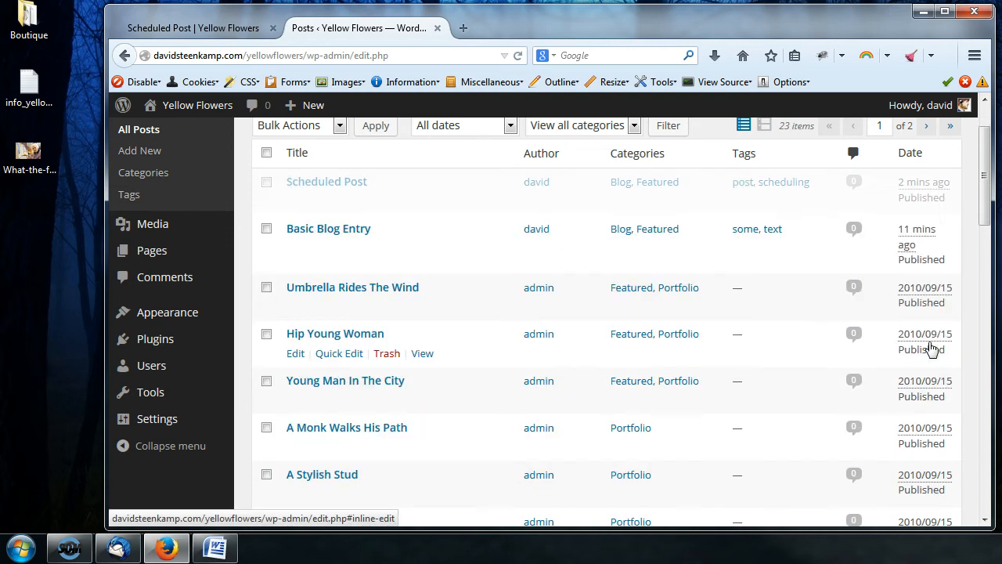
Step: Reopen the Scheduled Post from the live site's home page and highlight the slug in its address
{"action": "left_click", "coordinate": [235, 31]}
{"action": "left_click", "coordinate": [574, 178]}
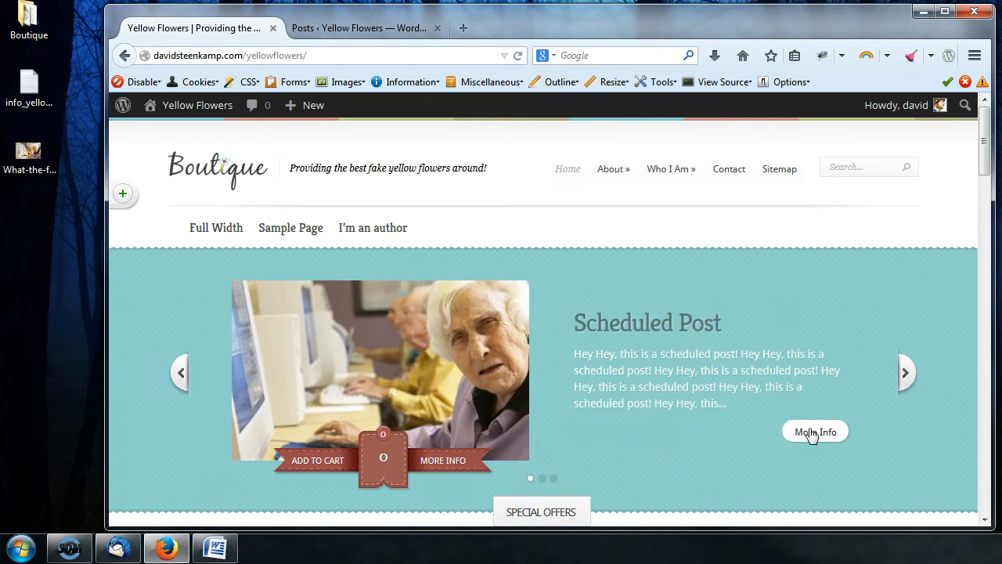
{"action": "left_click", "coordinate": [812, 435]}
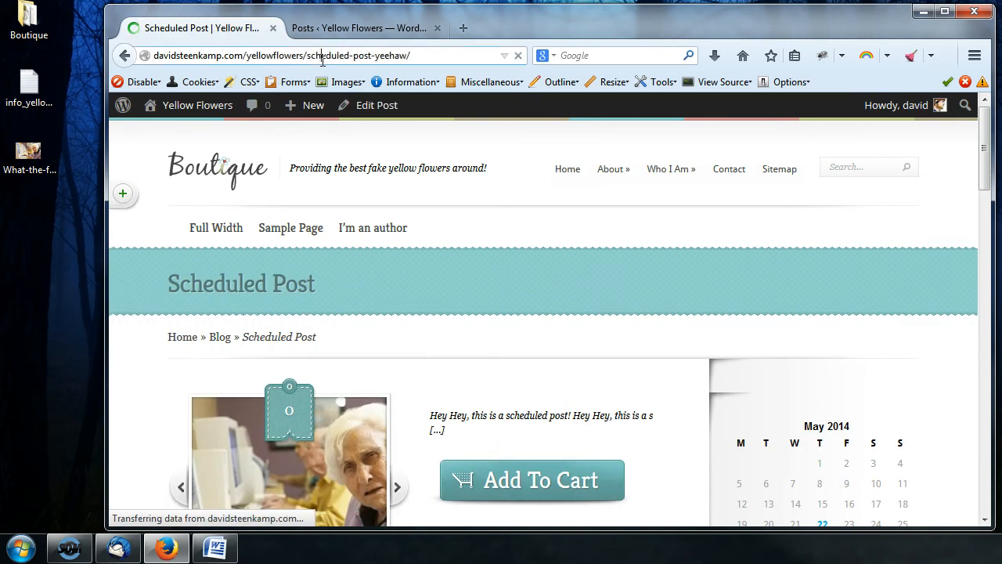
{"action": "left_click", "coordinate": [306, 55]}
{"action": "left_click", "coordinate": [306, 55]}
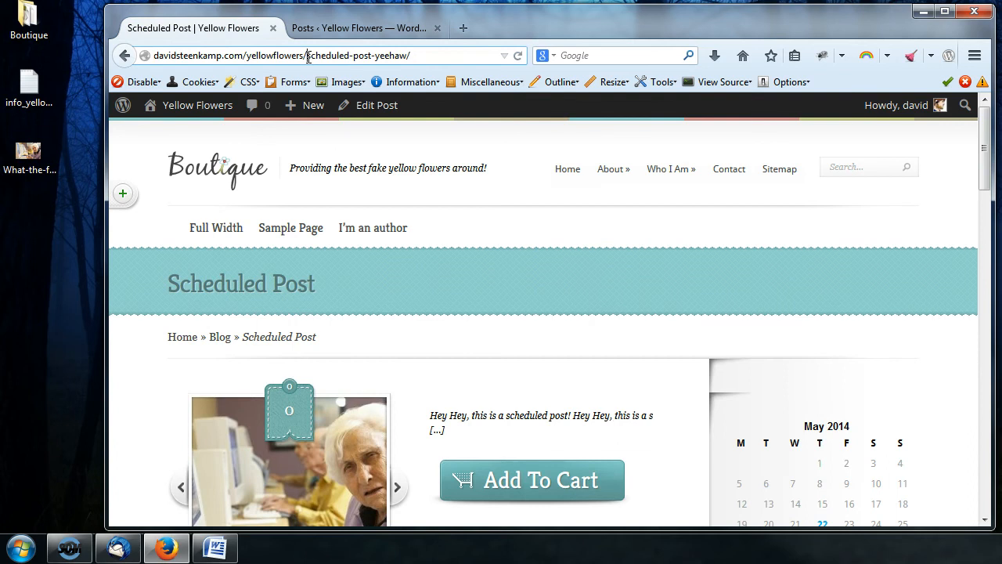
{"action": "mouse_move", "coordinate": [306, 55]}
{"action": "left_mouse_down"}
{"action": "mouse_move", "coordinate": [436, 55]}
{"action": "mouse_move", "coordinate": [307, 55]}
{"action": "left_mouse_up"}
{"action": "left_click", "coordinate": [413, 55]}
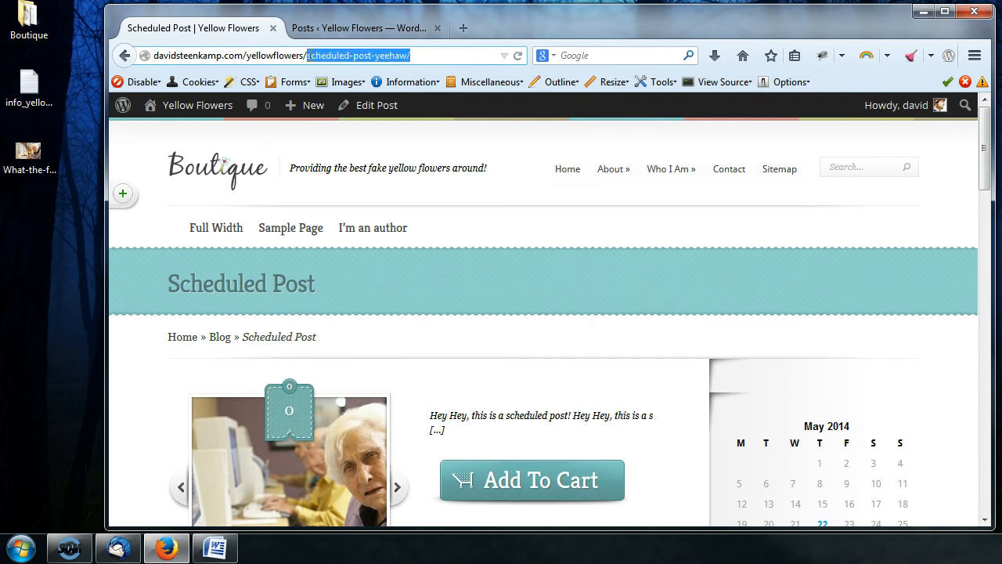
Step: Reopen Quick Edit for the Scheduled Post and set its slug back to scheduled-post
{"action": "left_click", "coordinate": [356, 29]}
{"action": "left_click", "coordinate": [339, 201]}
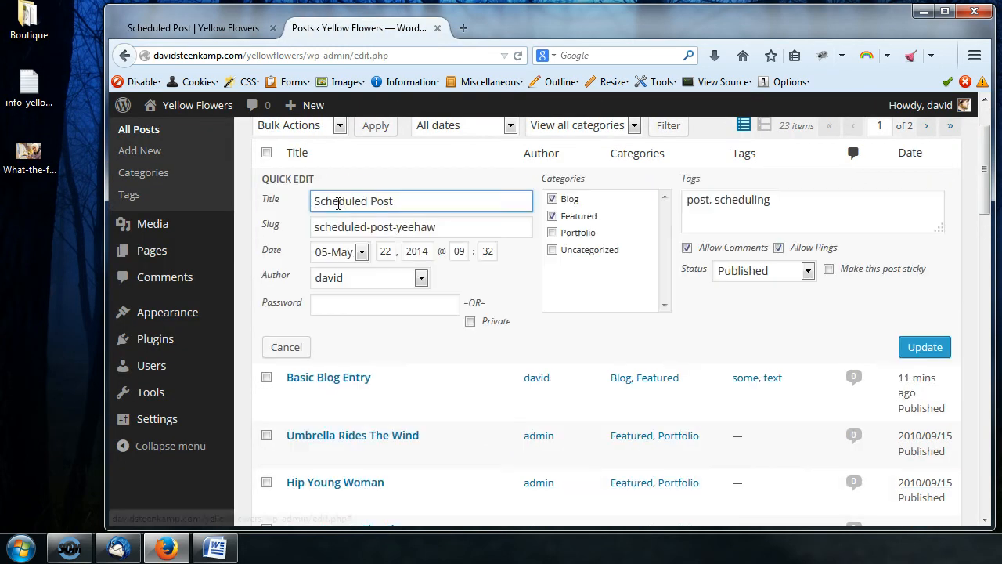
{"action": "left_click", "coordinate": [456, 227]}
{"action": "left_click_drag", "start_coordinate": [456, 227], "coordinate": [393, 227]}
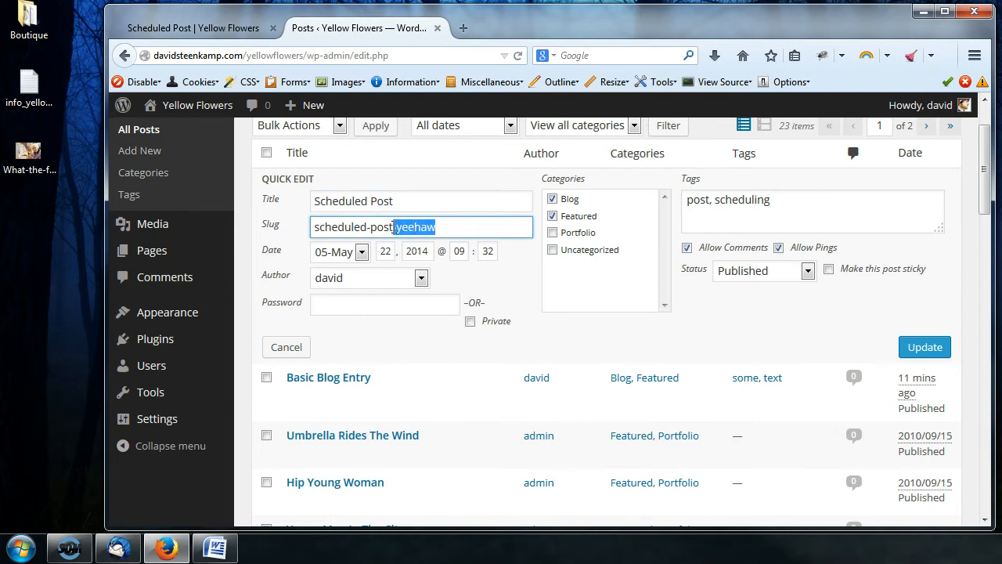
{"action": "key", "text": "BackSpace"}
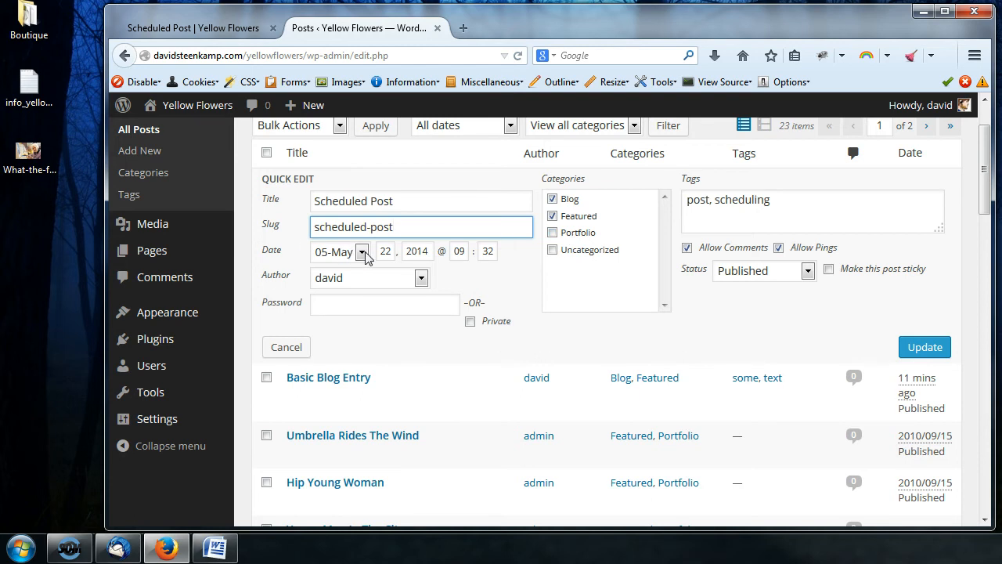
Step: Set the Scheduled Post's date to May 23, 2014, update it, and check its status in the posts list
{"action": "left_click", "coordinate": [392, 251]}
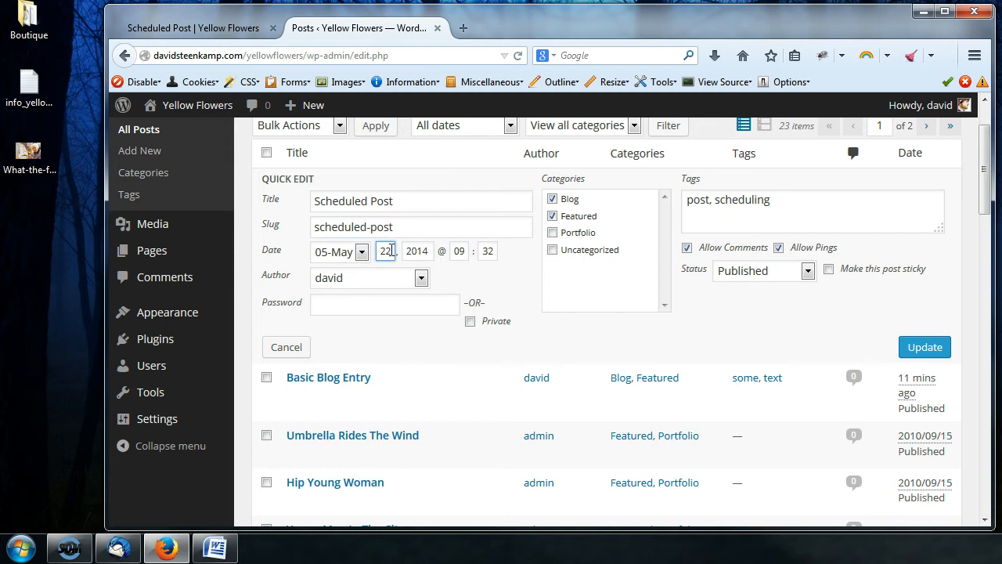
{"action": "type", "text": "3"}
{"action": "left_click", "coordinate": [912, 354]}
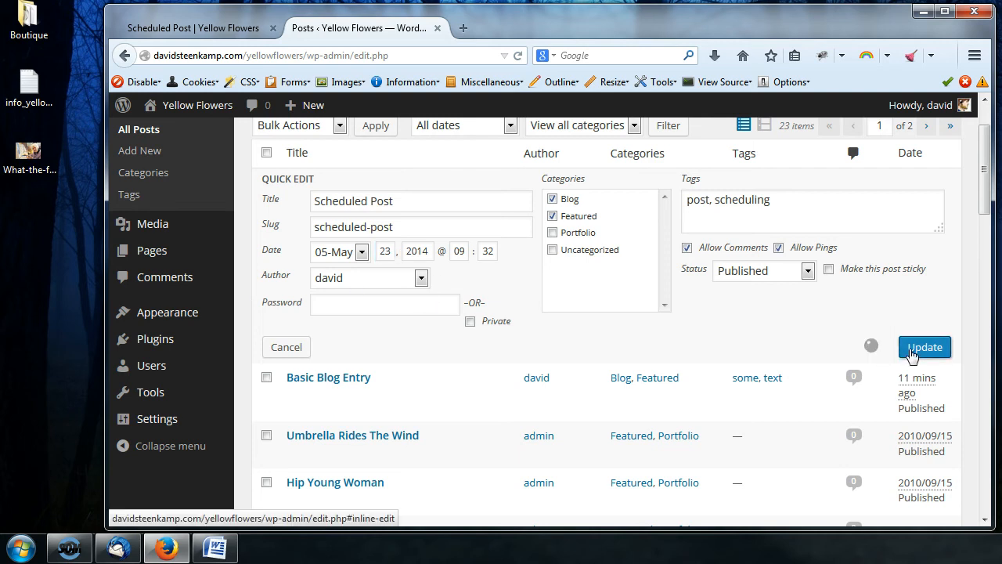
{"action": "scroll", "coordinate": [859, 391], "scroll_direction": "up", "scroll_amount": 2}
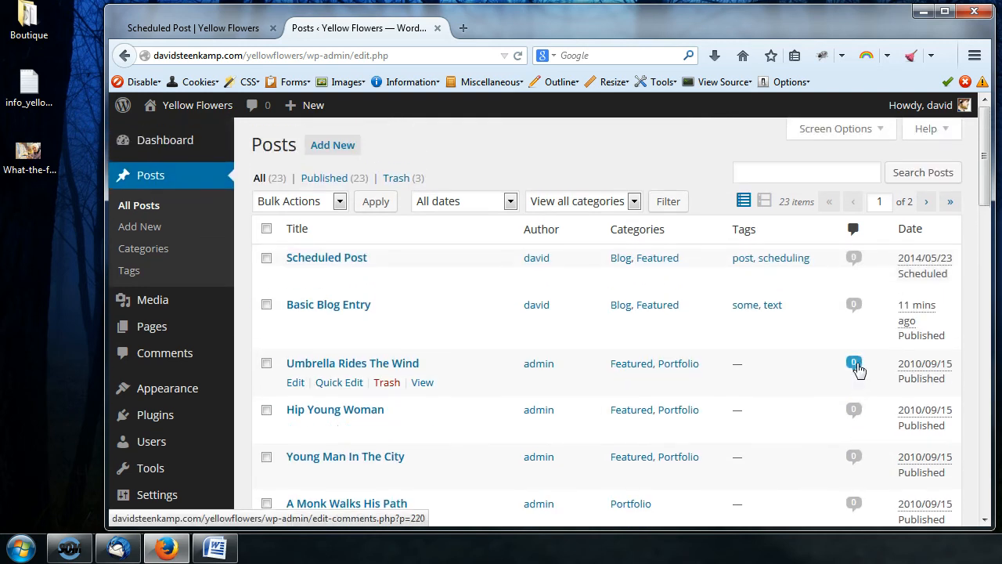
{"action": "left_click_drag", "start_coordinate": [898, 275], "coordinate": [947, 275]}
{"action": "left_click", "coordinate": [901, 283]}
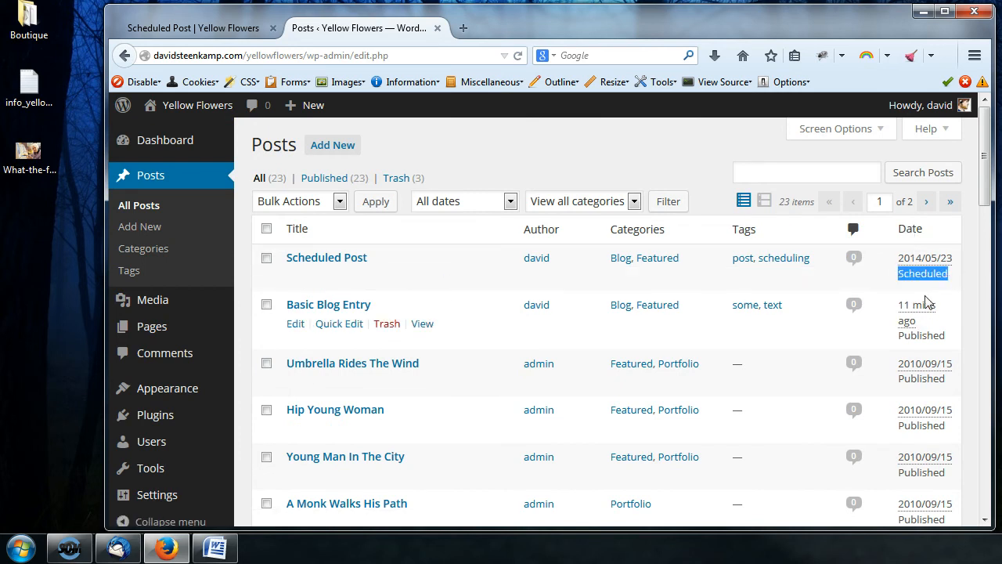
Step: Reopen Quick Edit for the Scheduled Post and set the day of its date to 22
{"action": "left_click", "coordinate": [335, 277]}
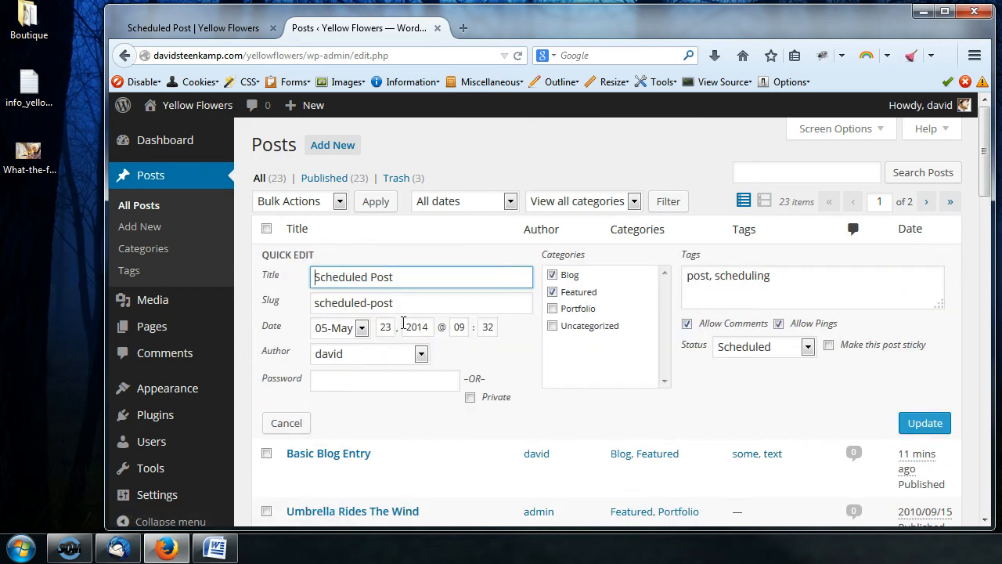
{"action": "left_click", "coordinate": [395, 326]}
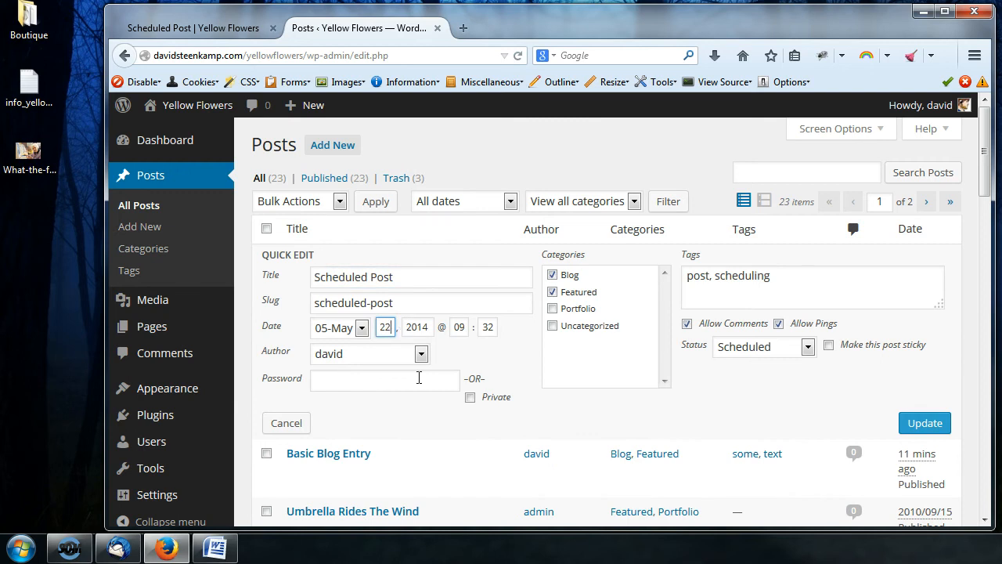
Step: Examine the author choices, password field, tags and categories in the Scheduled Post's Quick Edit form
{"action": "left_click", "coordinate": [421, 355]}
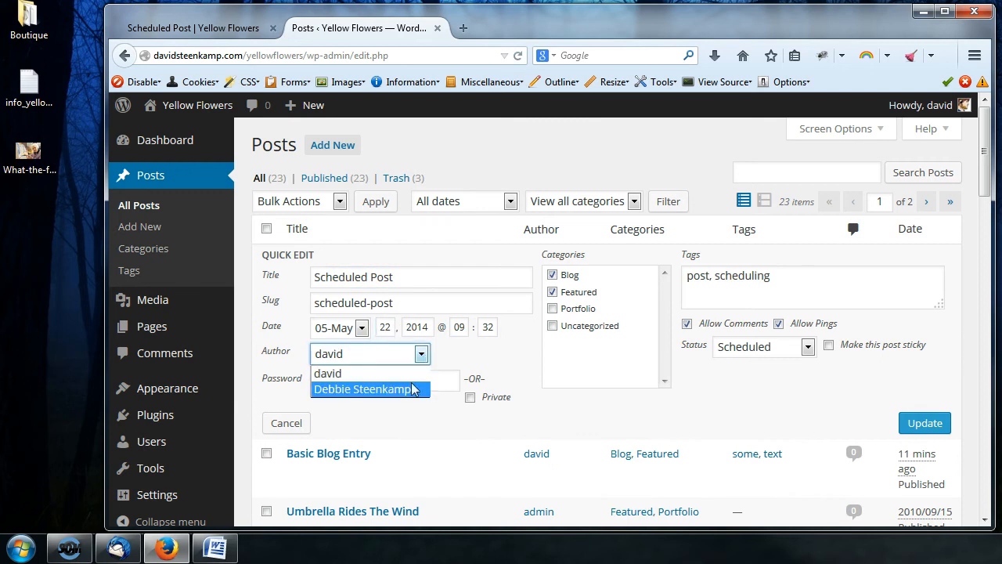
{"action": "left_click", "coordinate": [423, 359]}
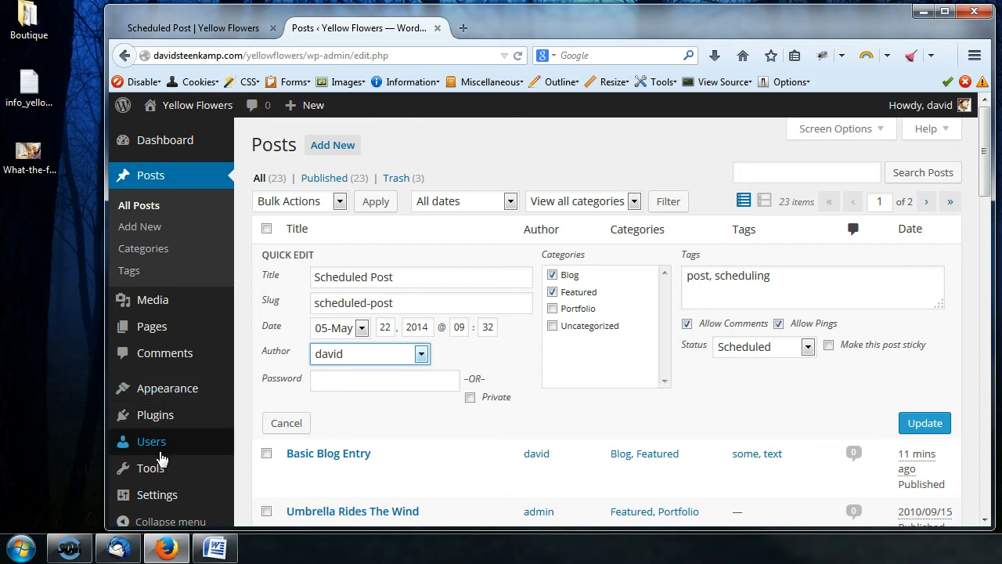
{"action": "mouse_move", "coordinate": [163, 445]}
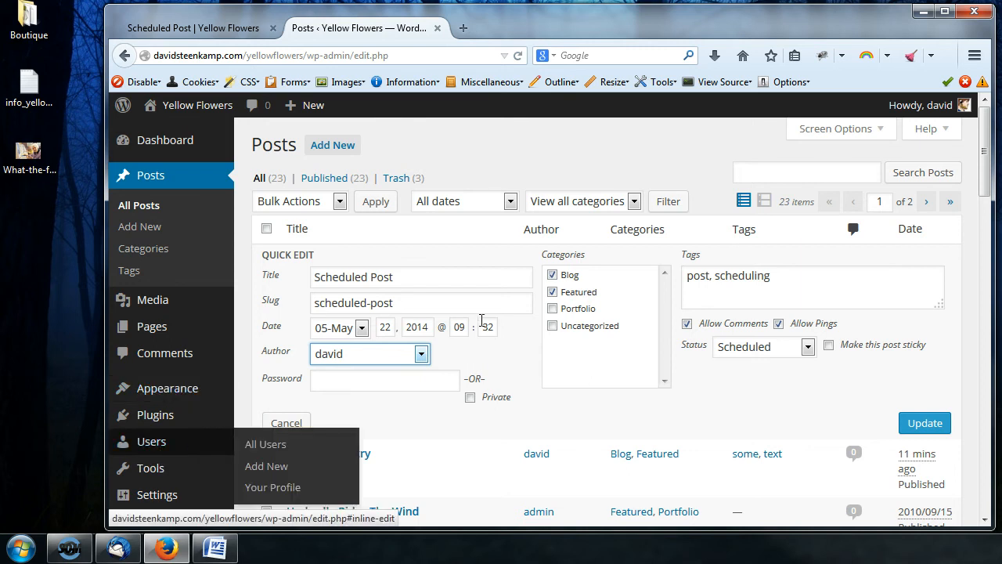
{"action": "left_click", "coordinate": [353, 384]}
{"action": "left_click", "coordinate": [415, 385]}
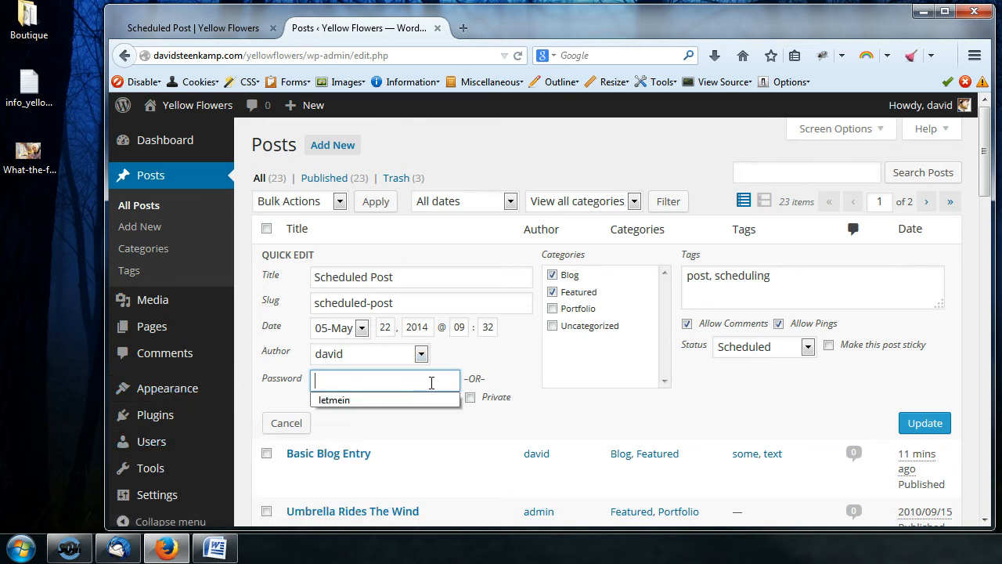
{"action": "left_click", "coordinate": [479, 383]}
{"action": "left_click", "coordinate": [358, 385]}
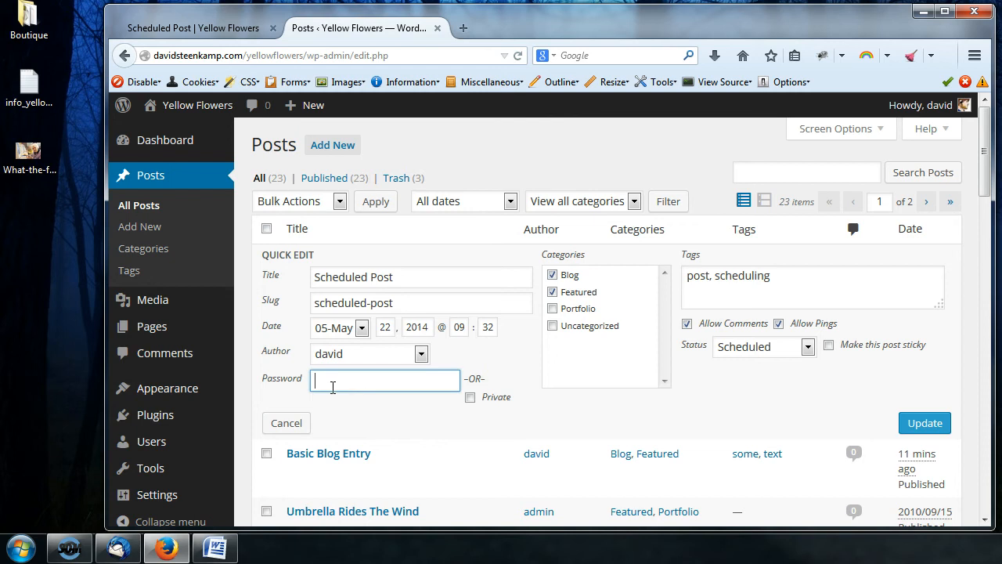
{"action": "left_click", "coordinate": [385, 382]}
{"action": "left_click", "coordinate": [497, 428]}
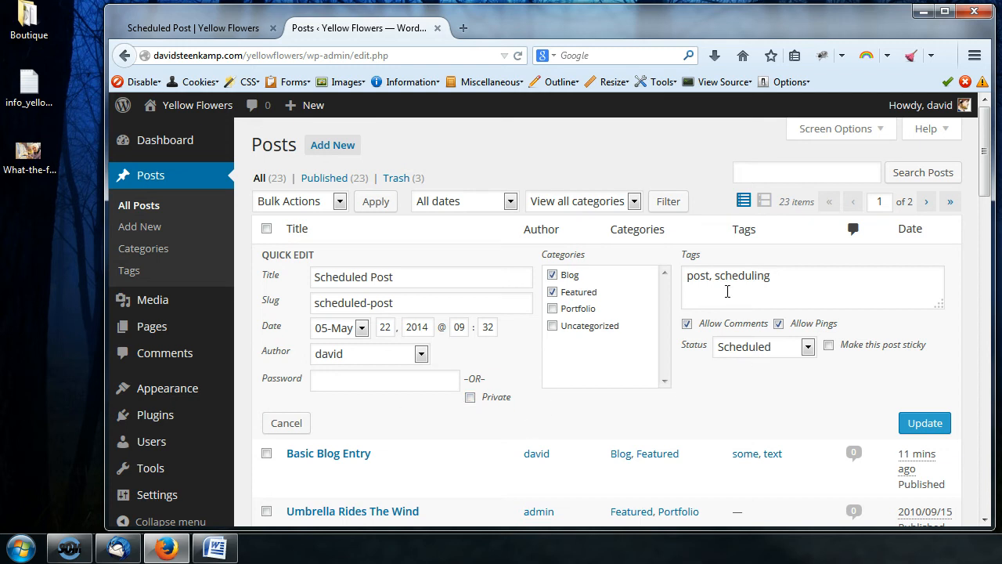
{"action": "left_click", "coordinate": [776, 301]}
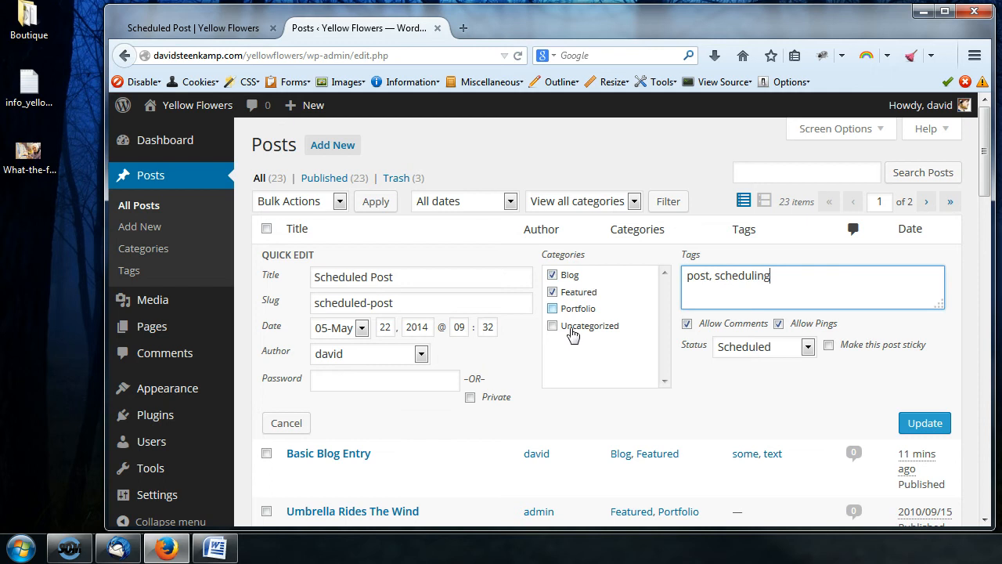
{"action": "left_click", "coordinate": [584, 362]}
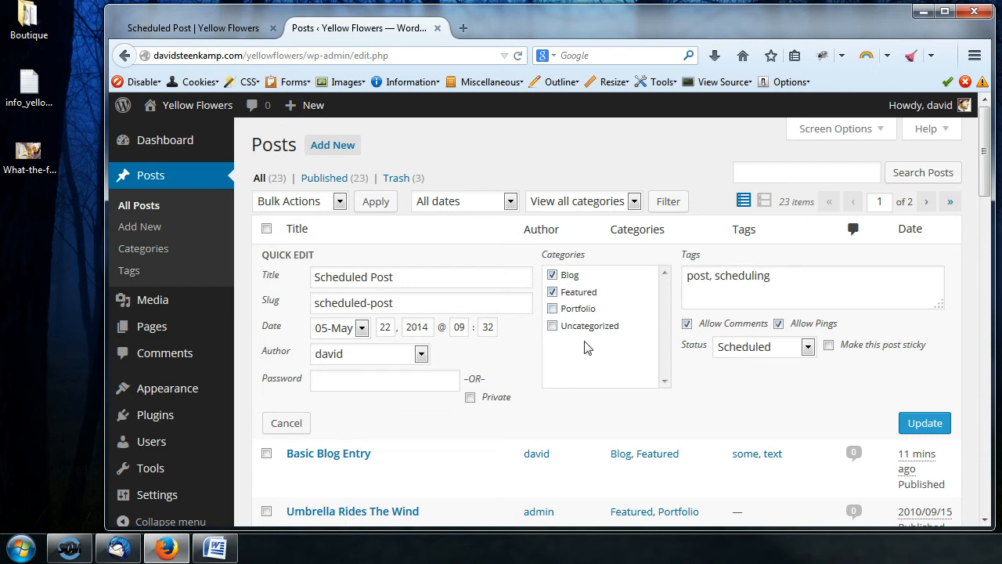
Step: Set the Scheduled Post's status to Published in Quick Edit and update the post
{"action": "left_click", "coordinate": [792, 297]}
{"action": "left_click", "coordinate": [588, 364]}
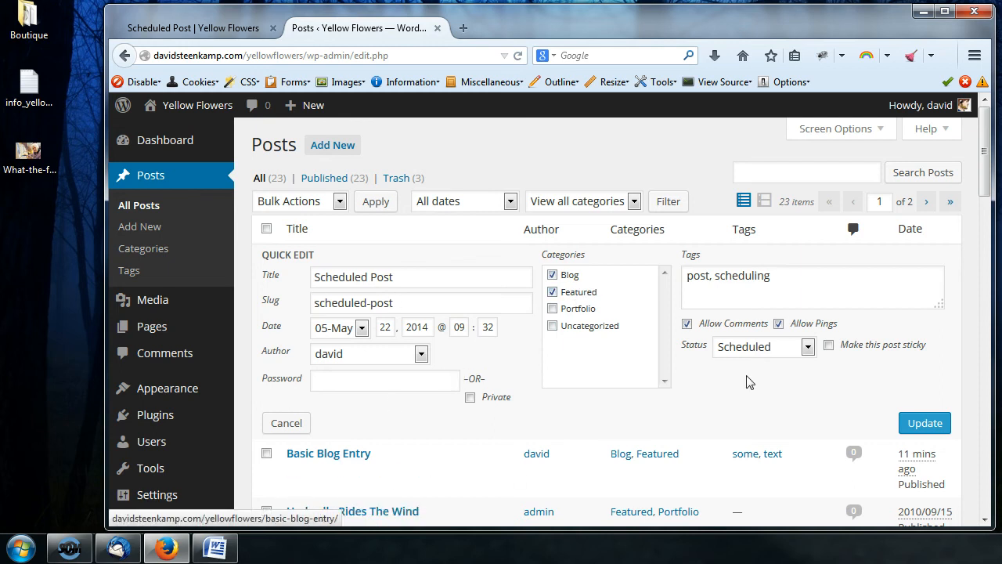
{"action": "left_click", "coordinate": [809, 289]}
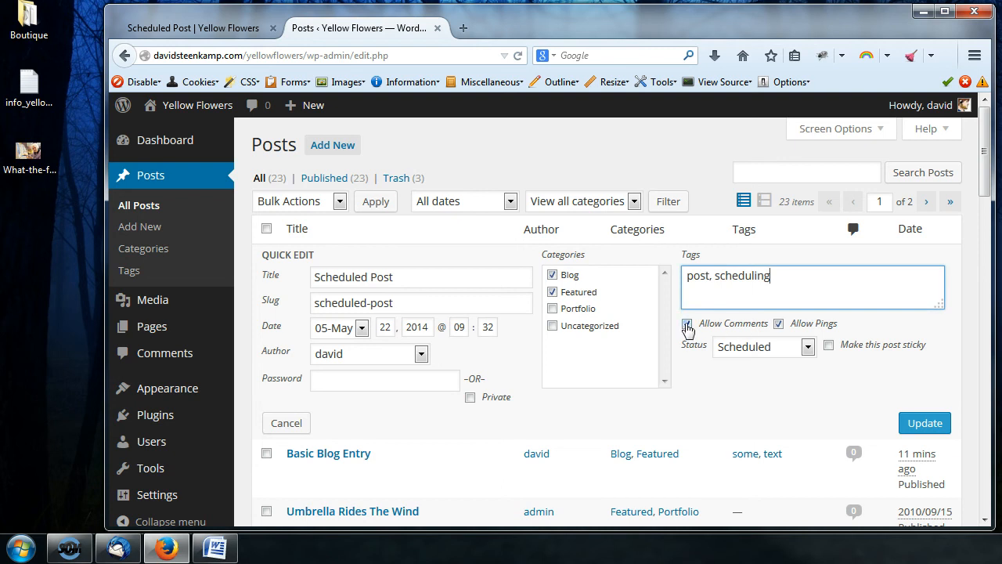
{"action": "left_click", "coordinate": [806, 350]}
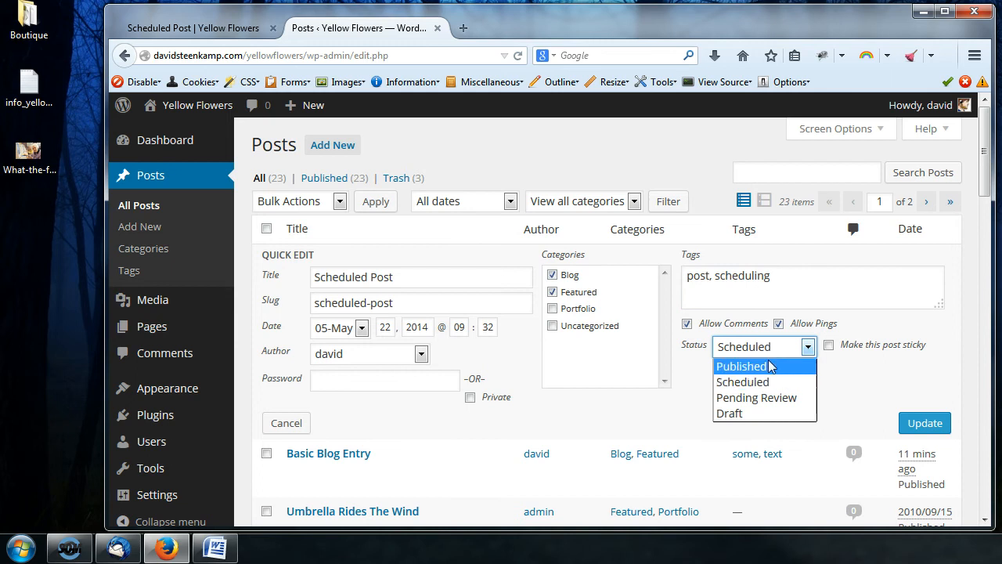
{"action": "left_click", "coordinate": [752, 371]}
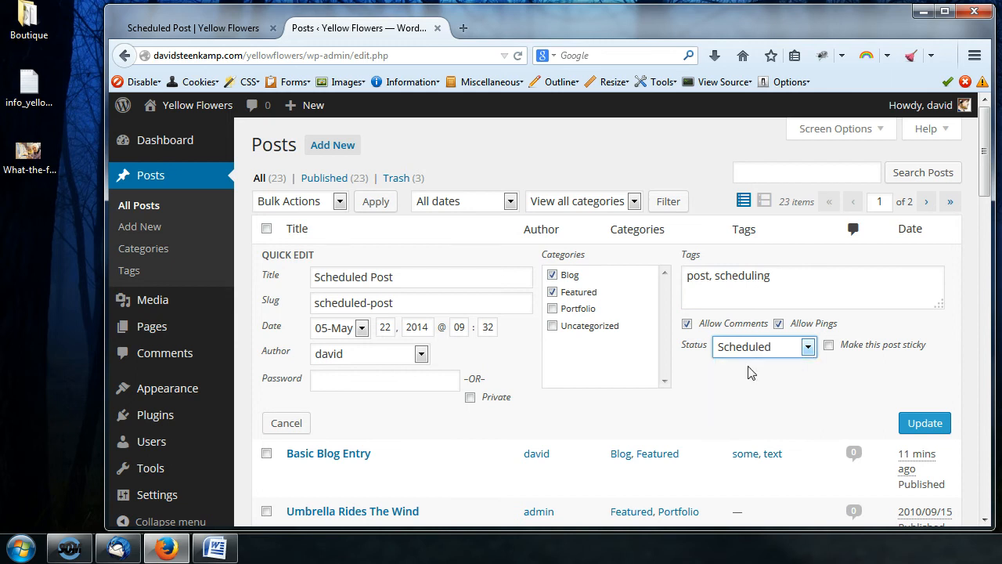
{"action": "left_click", "coordinate": [383, 328]}
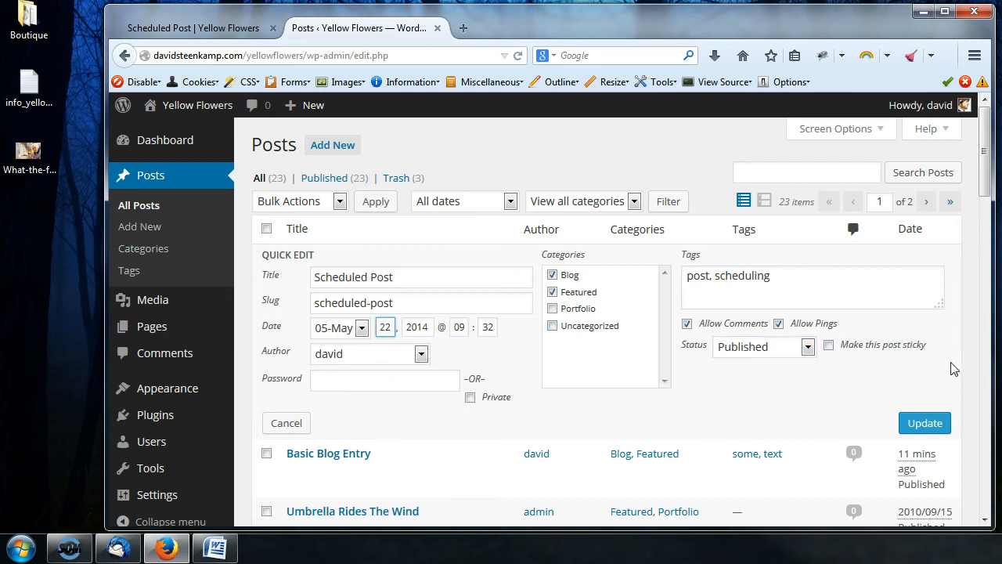
{"action": "left_click", "coordinate": [921, 426]}
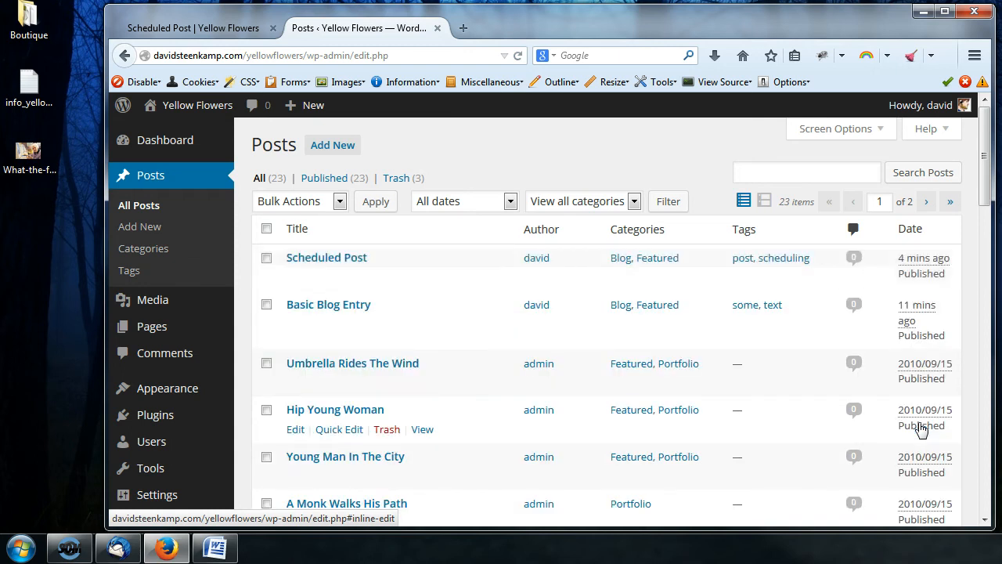
Step: View the Scheduled Post on the live site from the home page and check the slug in its web address
{"action": "left_click", "coordinate": [206, 26]}
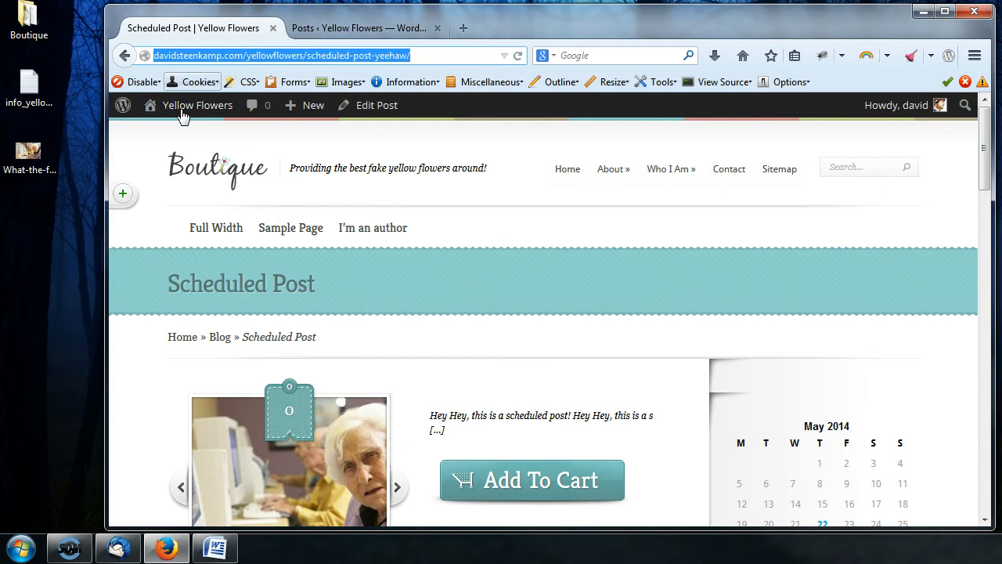
{"action": "left_click", "coordinate": [221, 176]}
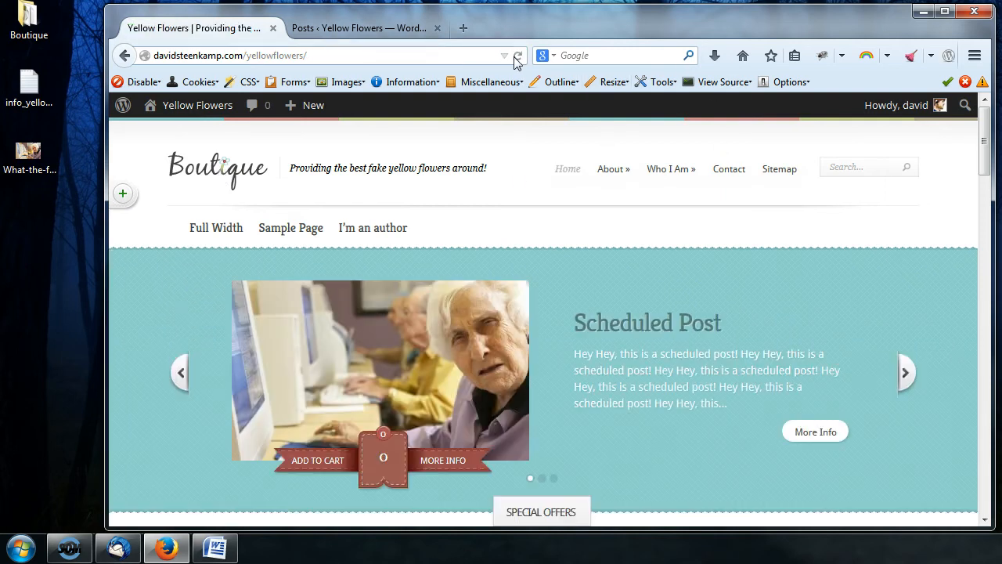
{"action": "left_click", "coordinate": [815, 441]}
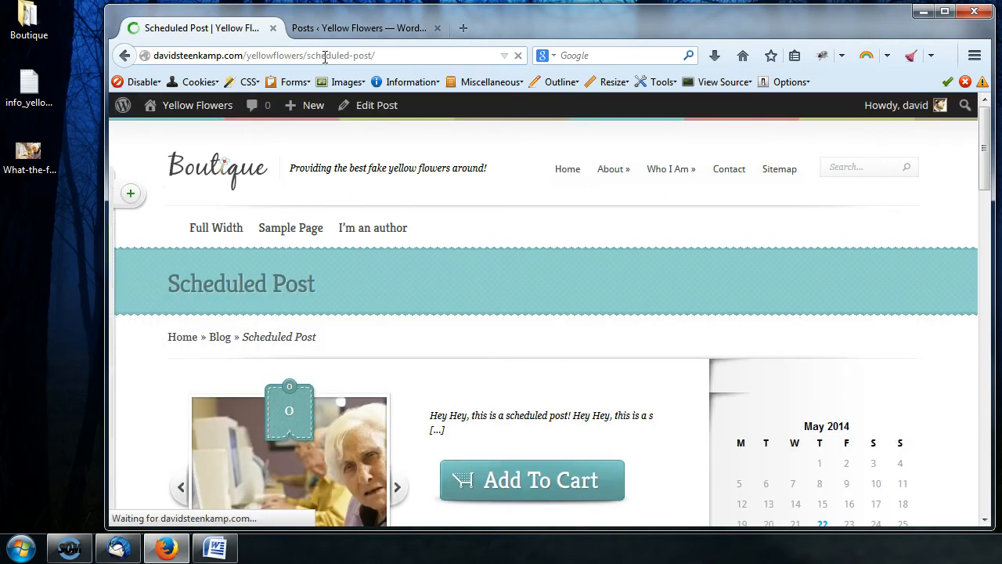
{"action": "left_click", "coordinate": [345, 55]}
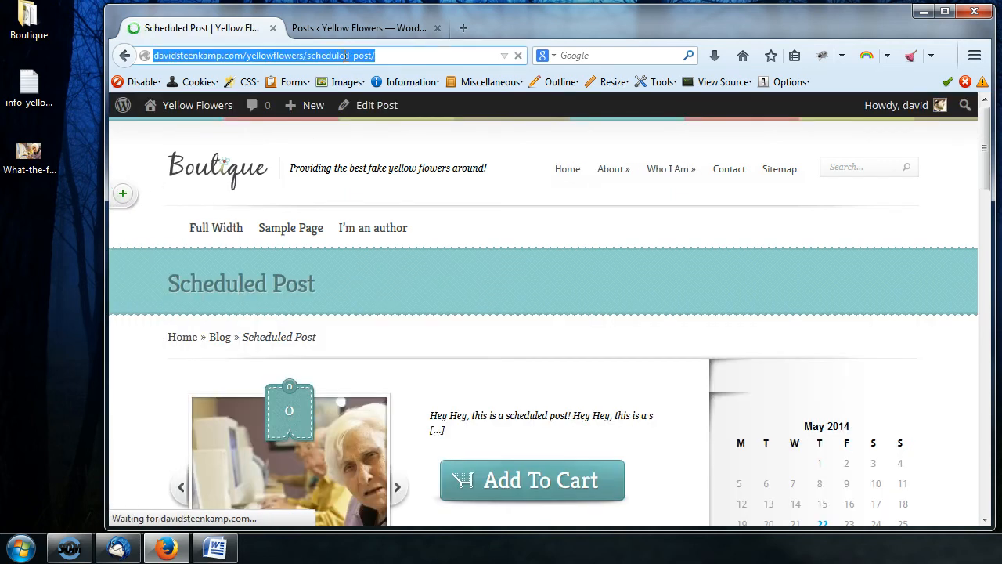
{"action": "left_click", "coordinate": [346, 55]}
{"action": "left_click_drag", "start_coordinate": [309, 56], "coordinate": [376, 55]}
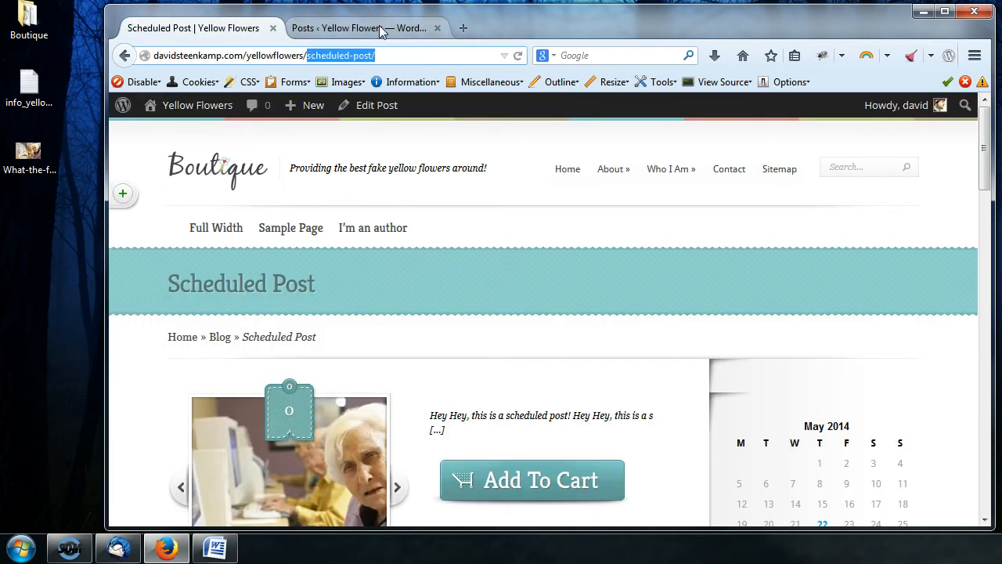
Step: Return to the posts list and open the Scheduled Post in the full post editor
{"action": "left_click", "coordinate": [379, 29]}
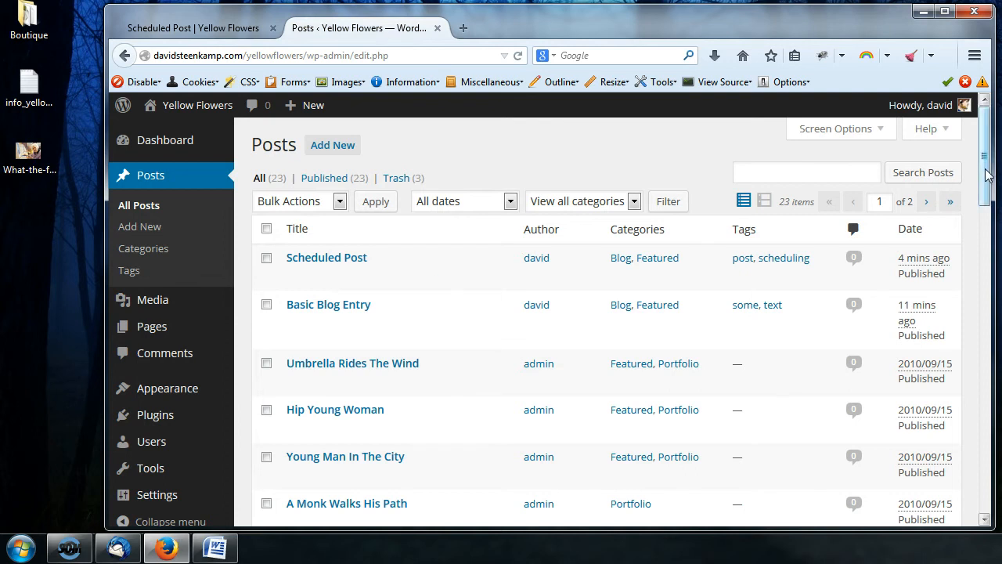
{"action": "mouse_move", "coordinate": [365, 286]}
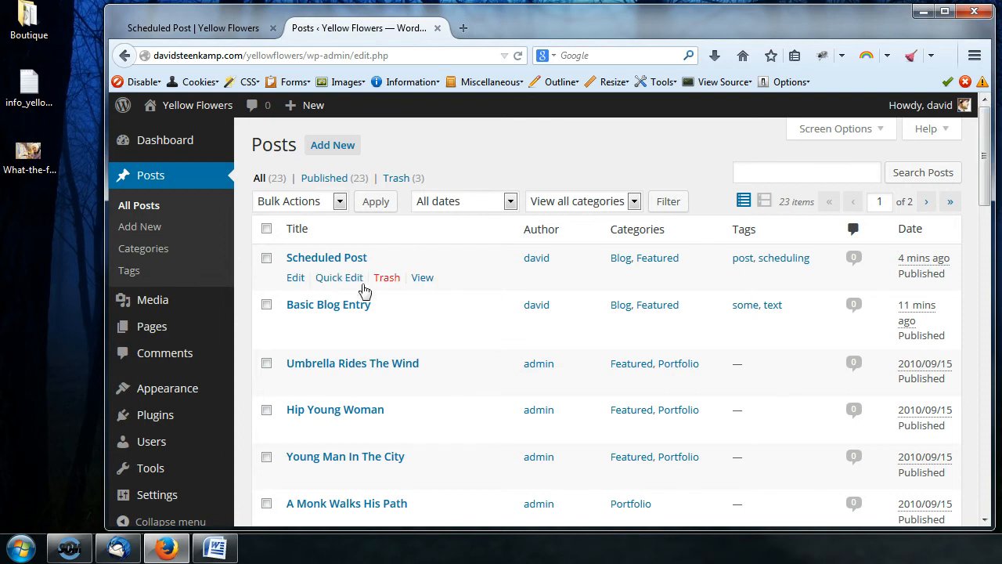
{"action": "left_click", "coordinate": [296, 279]}
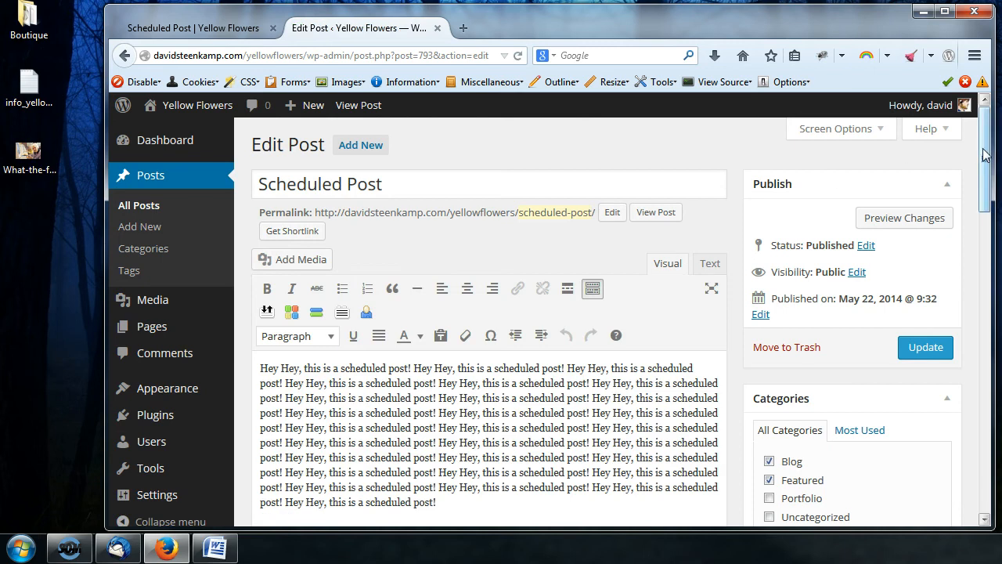
Step: Examine the post's content in the Text editing mode and return to the Visual mode
{"action": "scroll", "coordinate": [518, 354], "scroll_direction": "down", "scroll_amount": 1}
{"action": "left_click", "coordinate": [483, 469]}
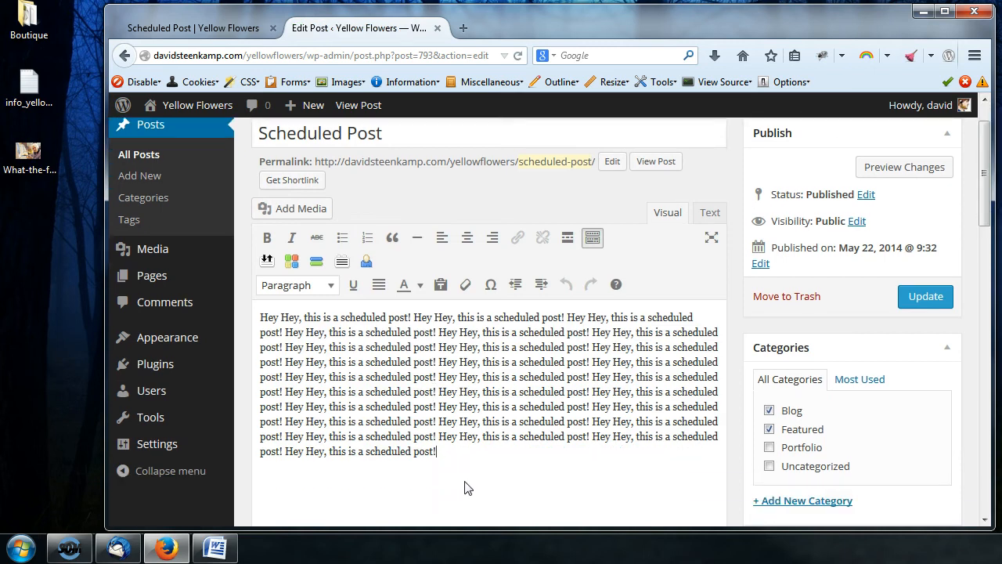
{"action": "left_click", "coordinate": [711, 218]}
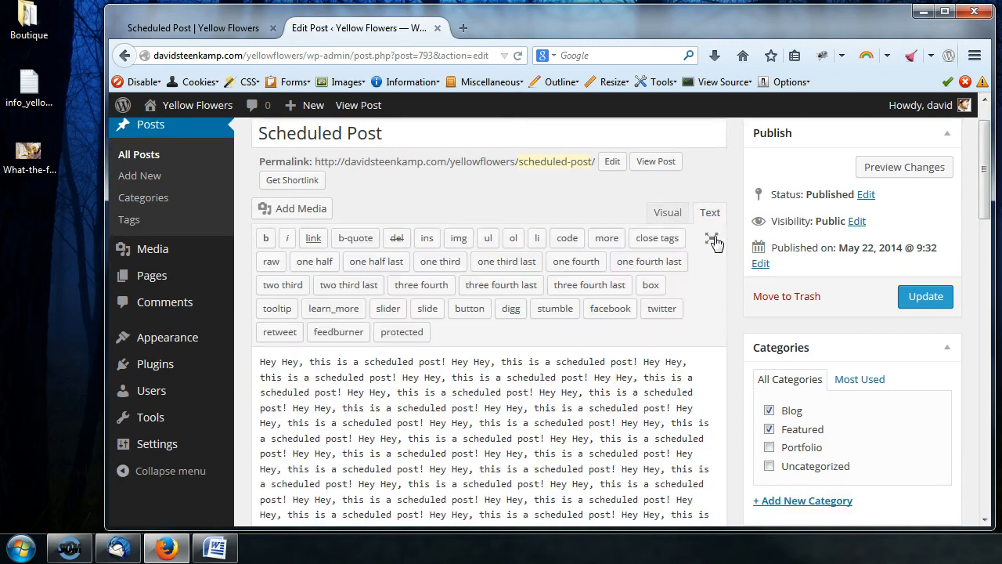
{"action": "left_click", "coordinate": [666, 219]}
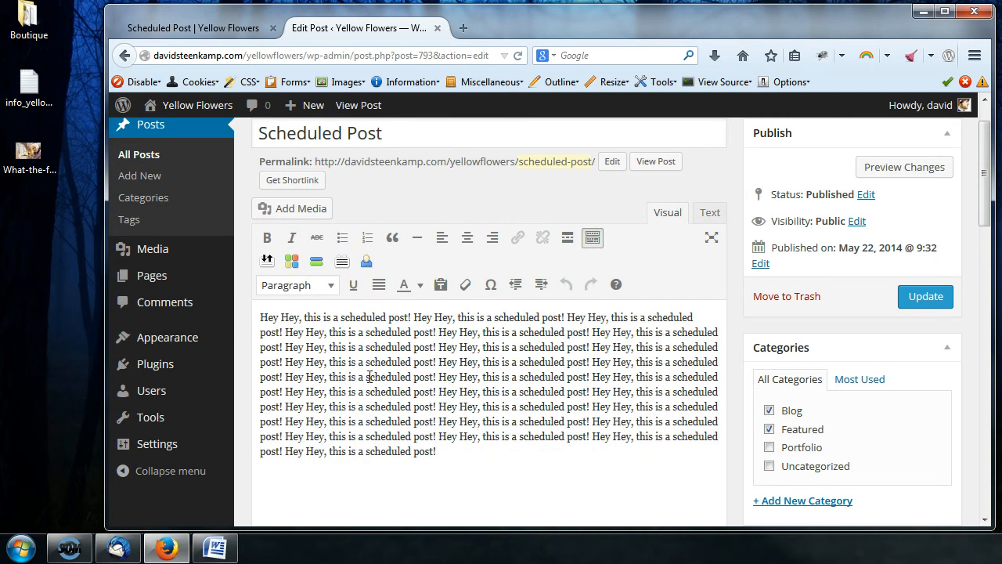
Step: Change the post's title to "Scheduled Post thinger"
{"action": "scroll", "coordinate": [442, 436], "scroll_direction": "up", "scroll_amount": 1}
{"action": "left_click", "coordinate": [356, 185]}
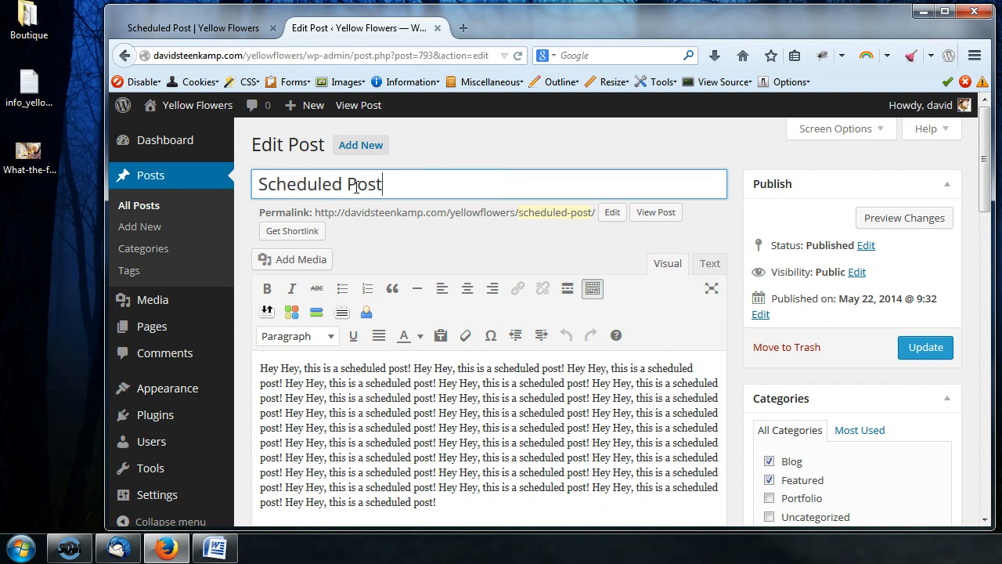
{"action": "type", "text": "thing er"}
Step: Change the slug in the post's permalink to scheduled-post-thinger and accept it
{"action": "left_click_drag", "start_coordinate": [259, 216], "coordinate": [317, 212]}
{"action": "left_click", "coordinate": [341, 221]}
{"action": "left_click", "coordinate": [316, 213]}
{"action": "left_click", "coordinate": [611, 212]}
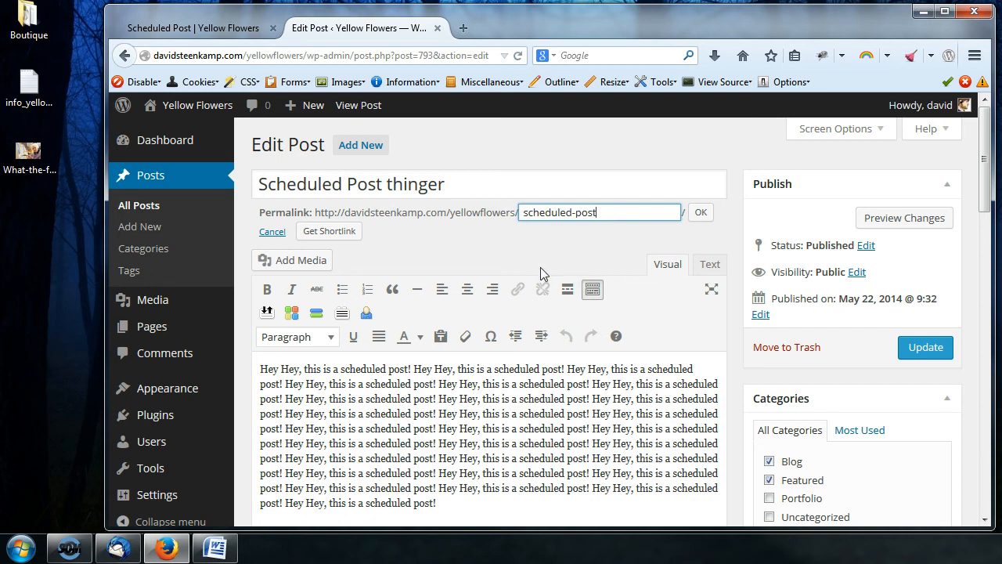
{"action": "type", "text": "-thinger"}
{"action": "left_click", "coordinate": [482, 178]}
{"action": "left_click", "coordinate": [591, 215]}
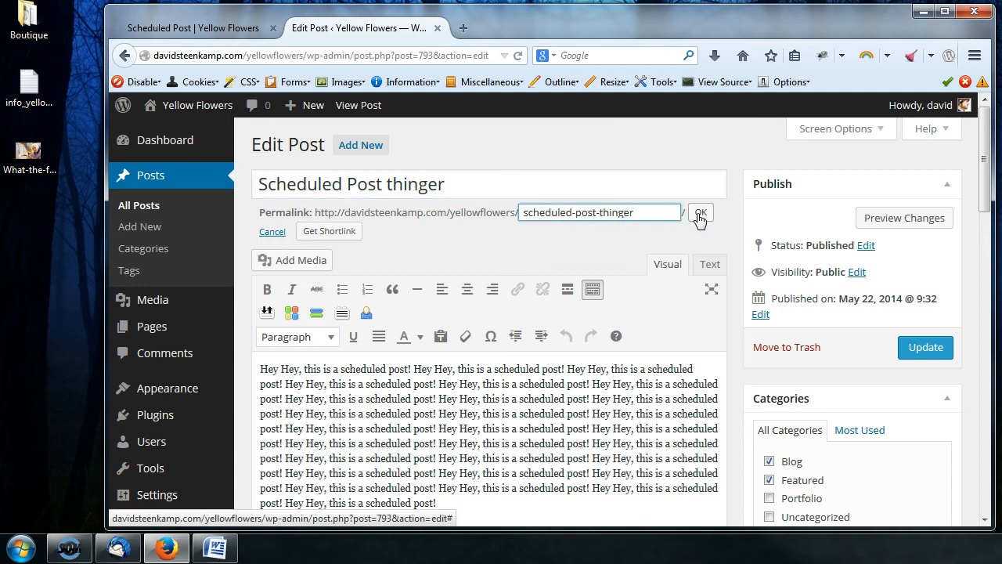
{"action": "left_click", "coordinate": [699, 213]}
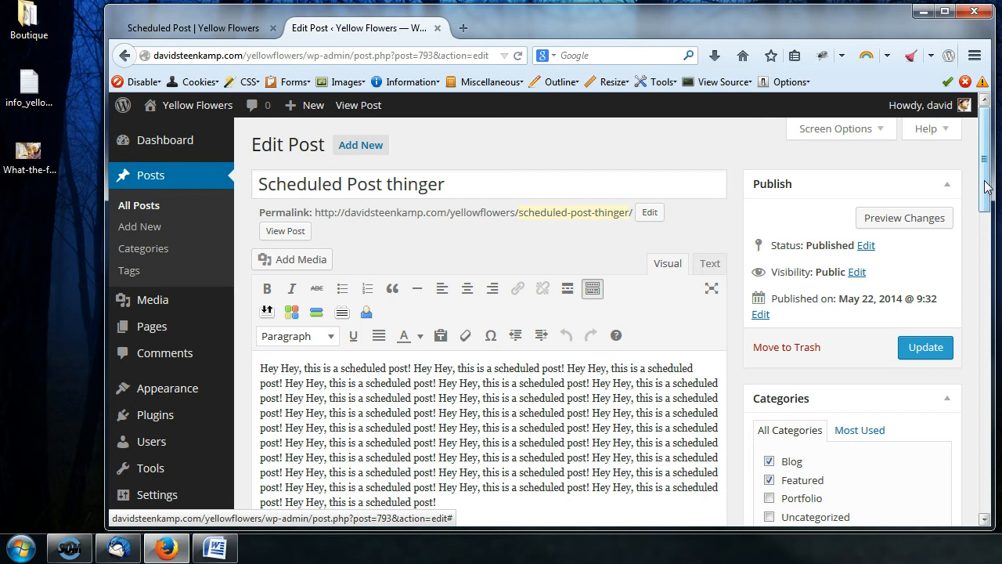
Step: Try the Password protected option in the post's visibility settings and fill in the post password
{"action": "scroll", "coordinate": [987, 202], "scroll_direction": "down", "scroll_amount": 2}
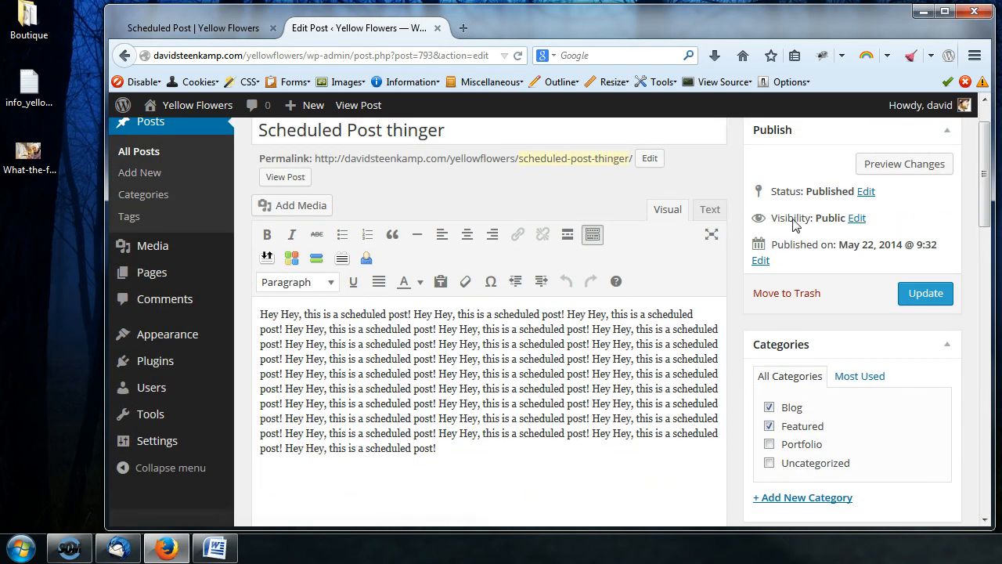
{"action": "left_click", "coordinate": [856, 219]}
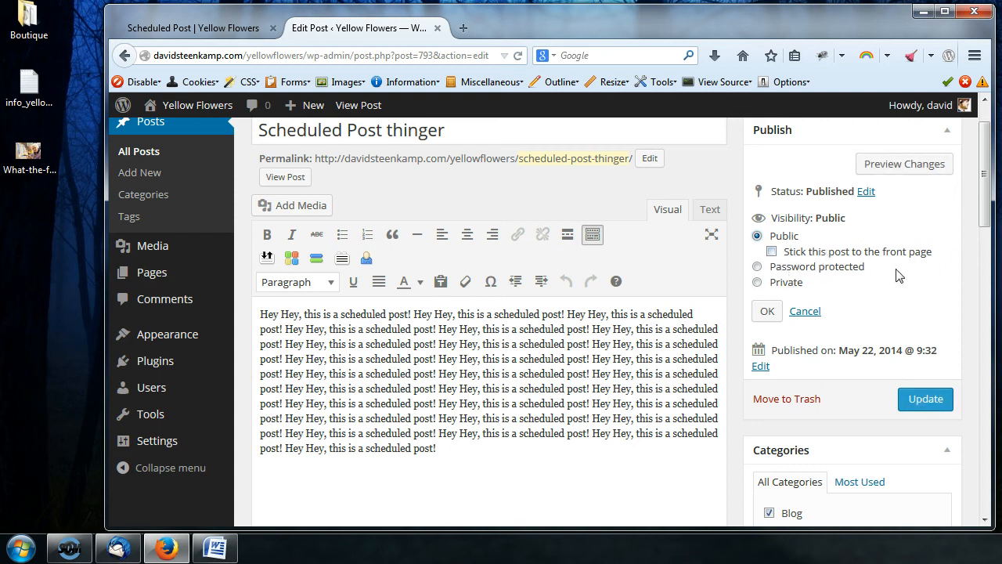
{"action": "left_click", "coordinate": [757, 267]}
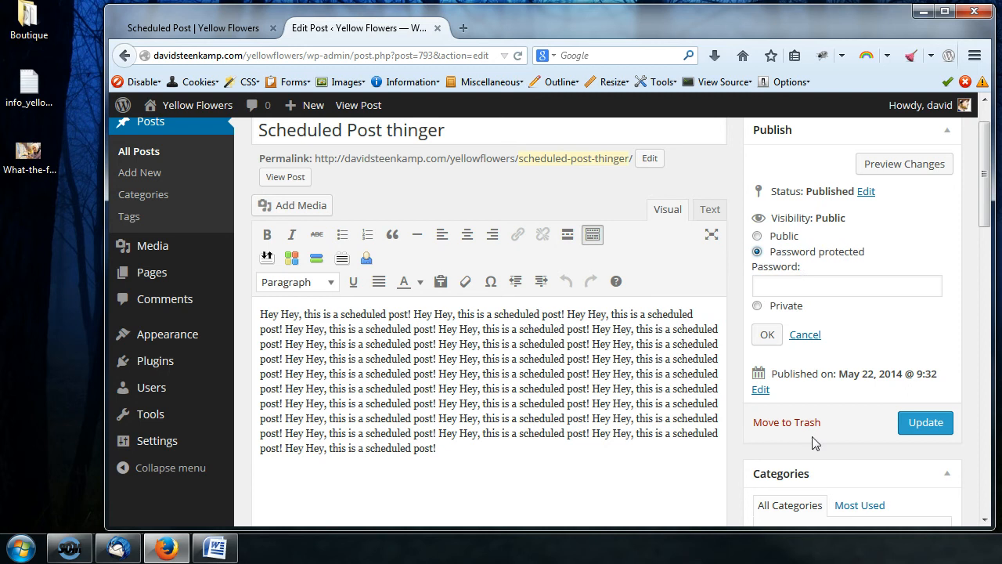
{"action": "left_click", "coordinate": [791, 288]}
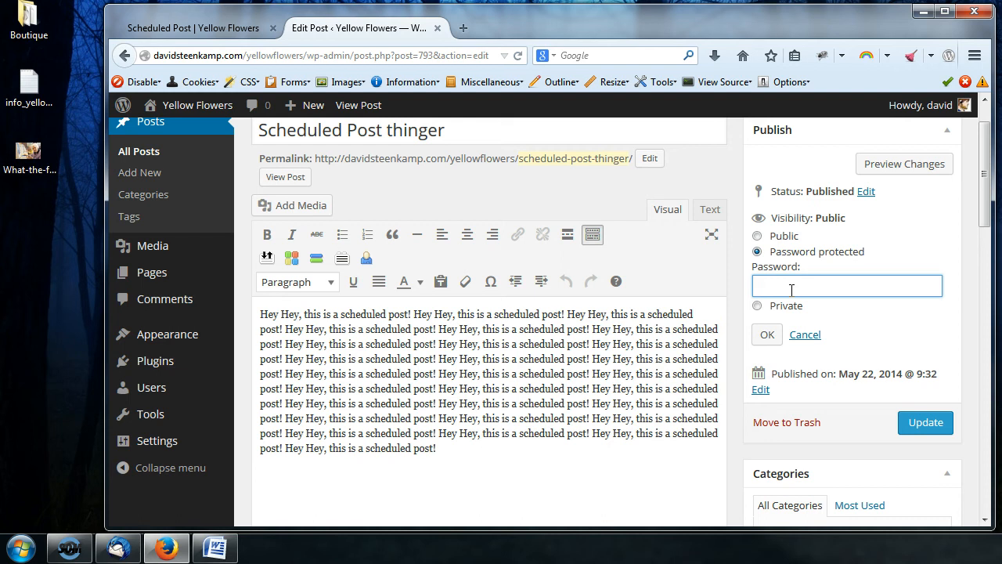
{"action": "left_click", "coordinate": [790, 290]}
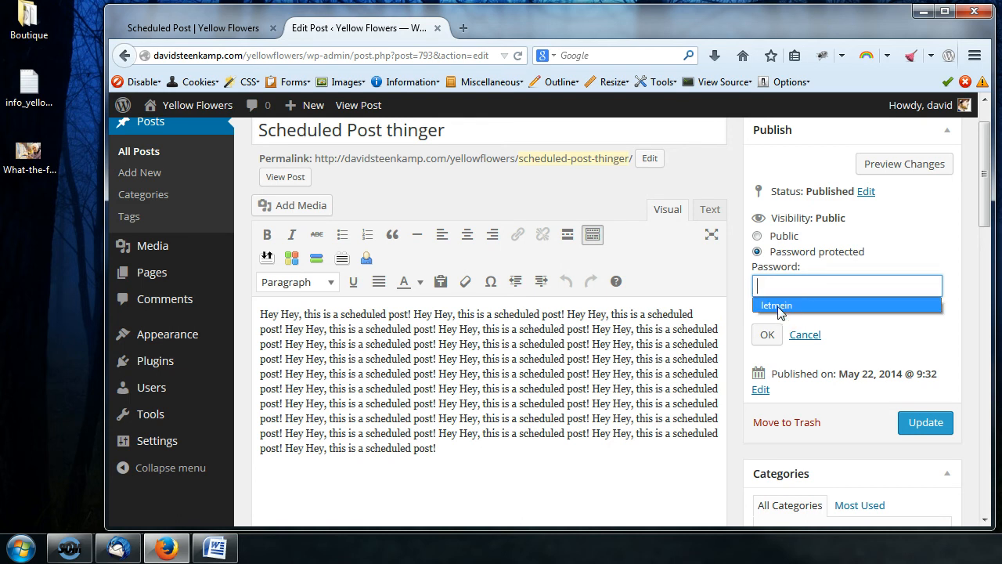
{"action": "left_click", "coordinate": [779, 306]}
{"action": "left_click", "coordinate": [807, 288]}
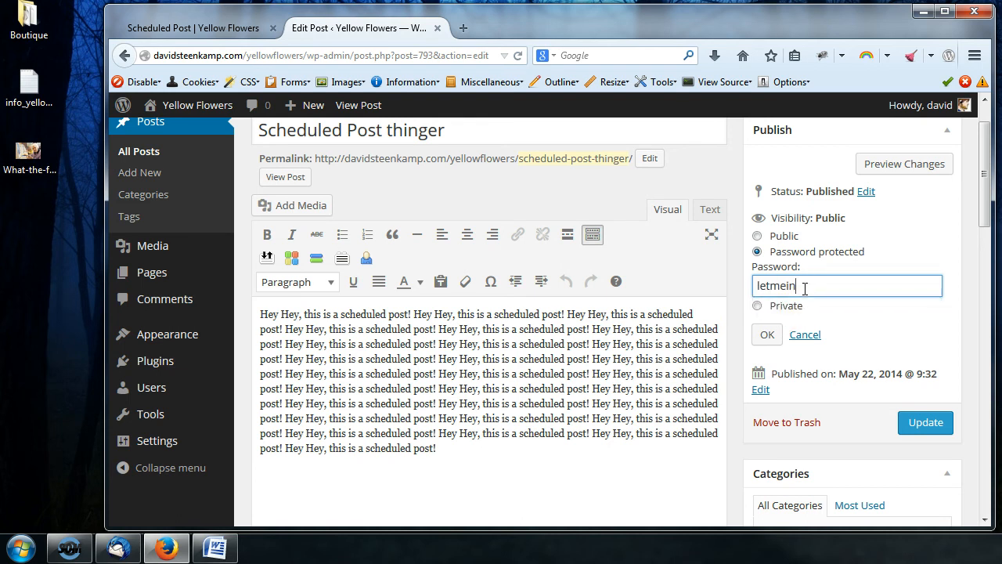
Step: Clear the post password, try the Private option, and set the post's visibility back to Public
{"action": "double_click", "coordinate": [757, 286]}
{"action": "key", "text": "BackSpace"}
{"action": "left_click", "coordinate": [757, 305]}
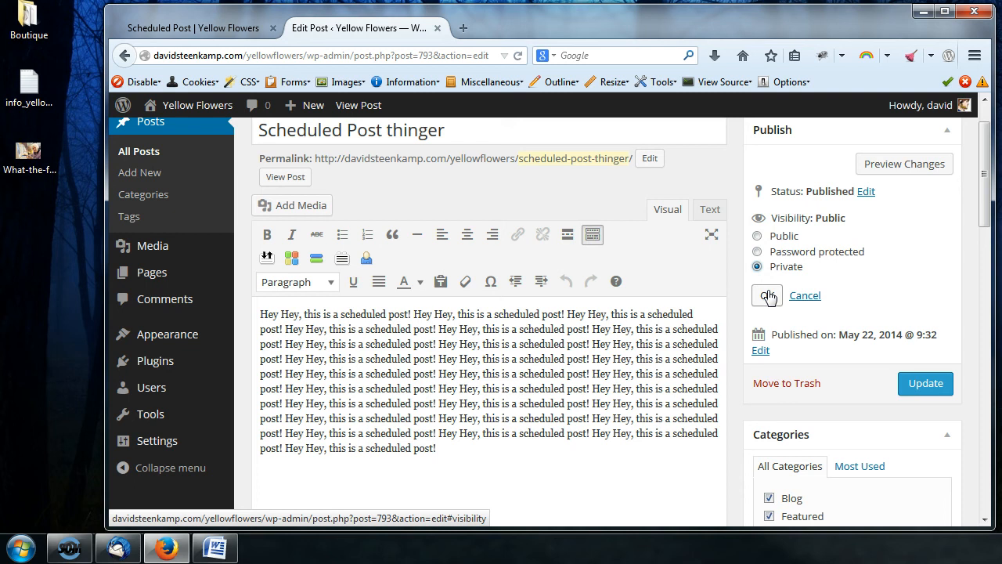
{"action": "left_click", "coordinate": [757, 236]}
{"action": "left_click", "coordinate": [767, 312]}
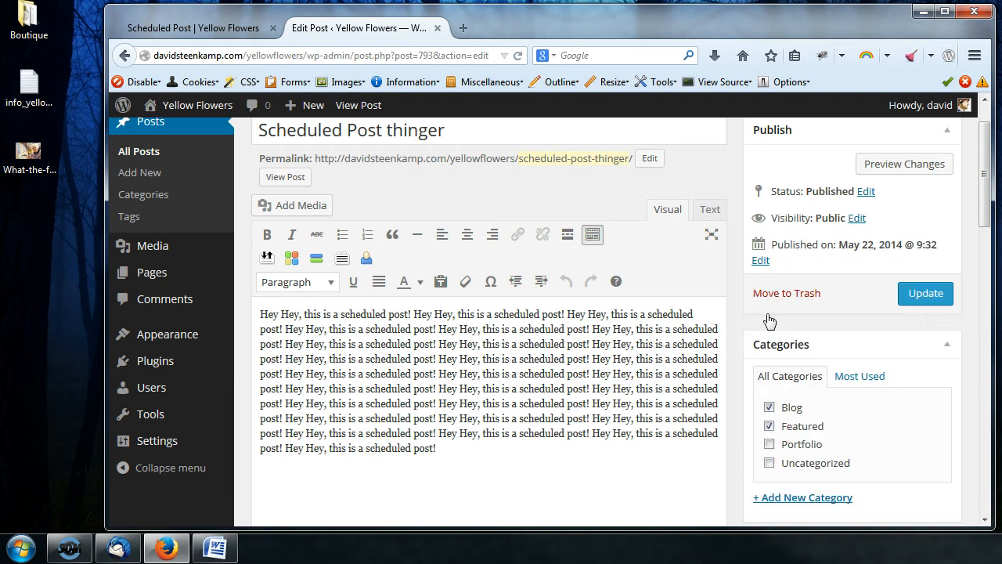
Step: Try Pending Review and Draft as the post's status, and set it back to Published
{"action": "left_click", "coordinate": [866, 192]}
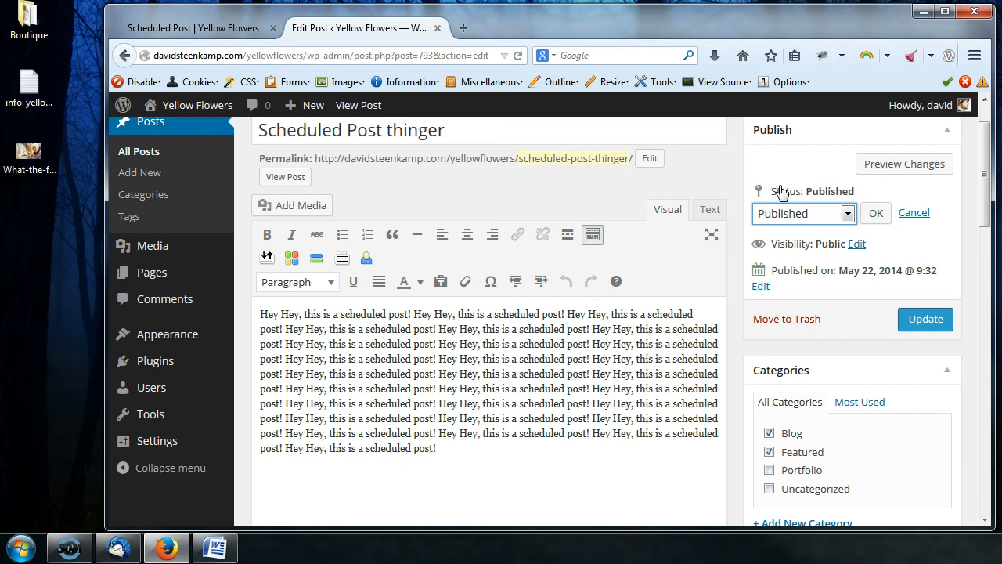
{"action": "left_click", "coordinate": [846, 215]}
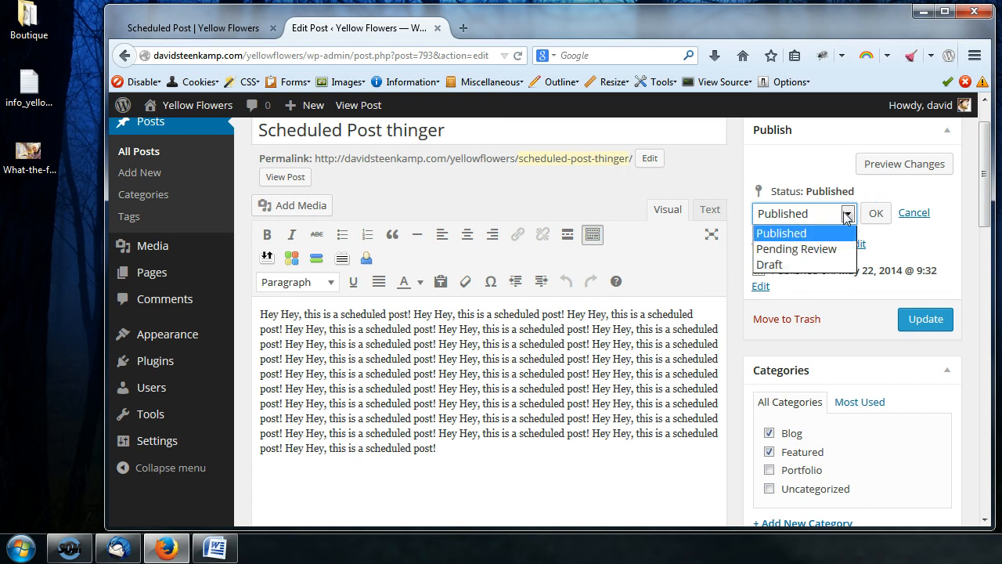
{"action": "left_click", "coordinate": [822, 251]}
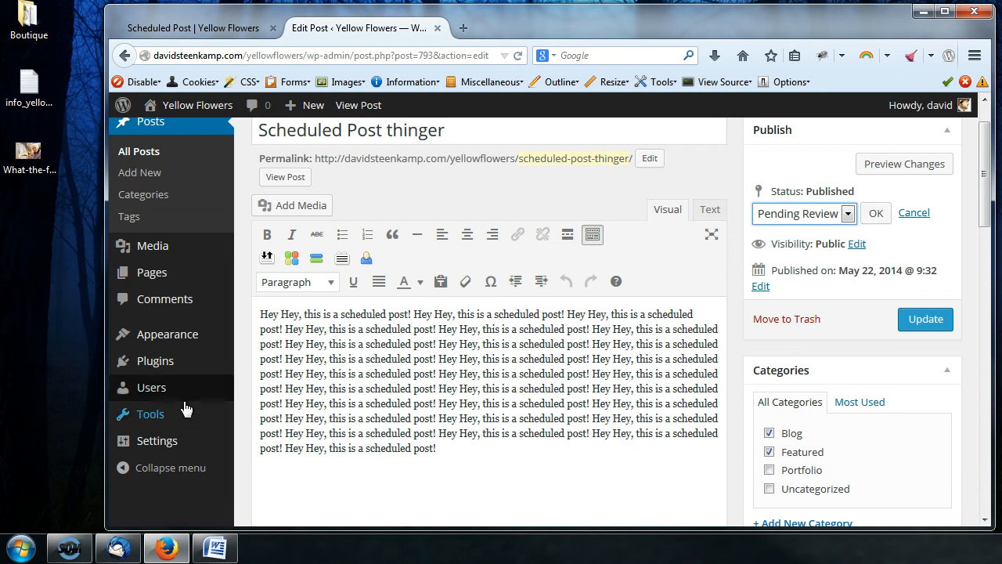
{"action": "left_click", "coordinate": [846, 215]}
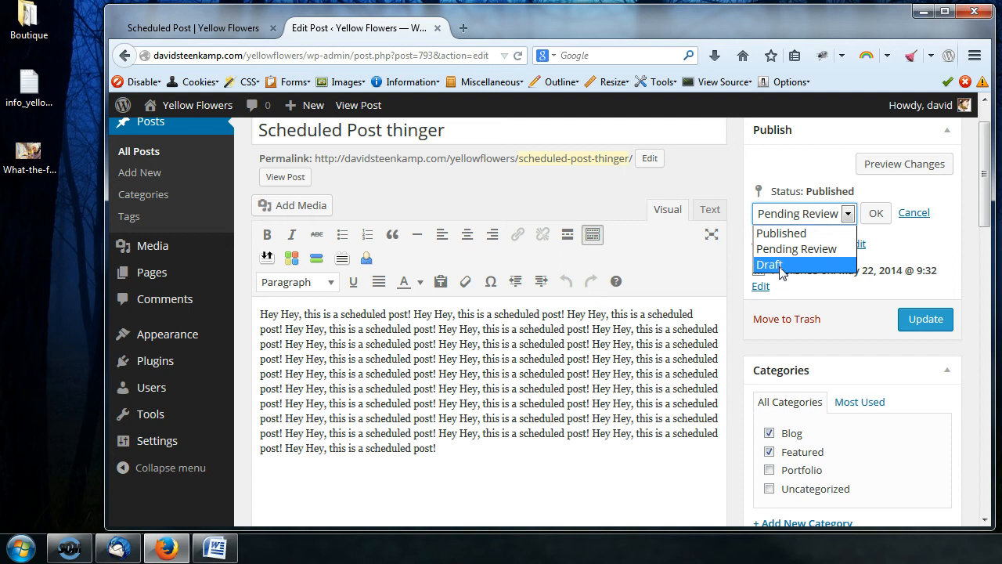
{"action": "left_click", "coordinate": [780, 266]}
{"action": "left_click", "coordinate": [845, 215]}
{"action": "left_click", "coordinate": [806, 248]}
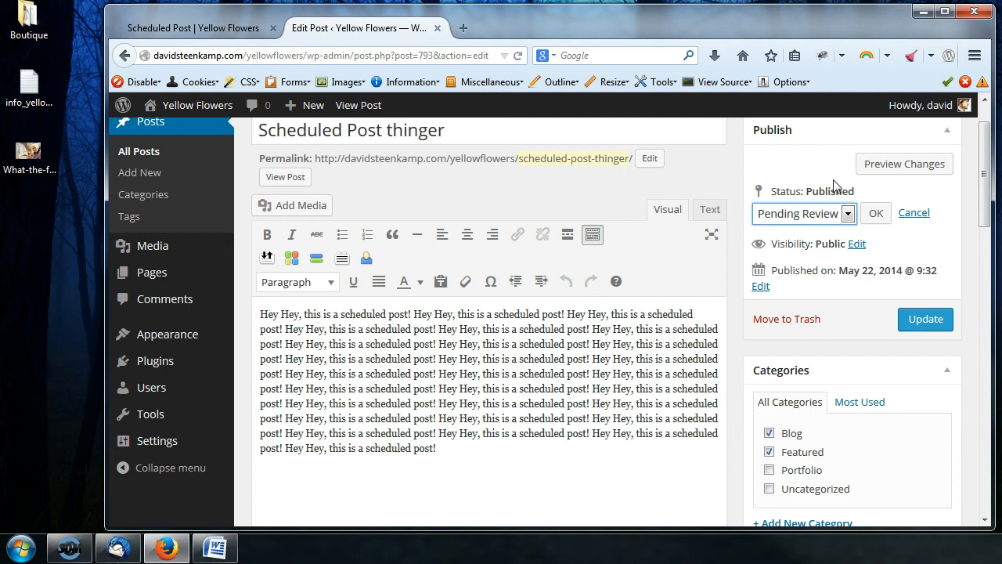
{"action": "left_click", "coordinate": [846, 214]}
{"action": "left_click", "coordinate": [801, 231]}
{"action": "left_click", "coordinate": [875, 213]}
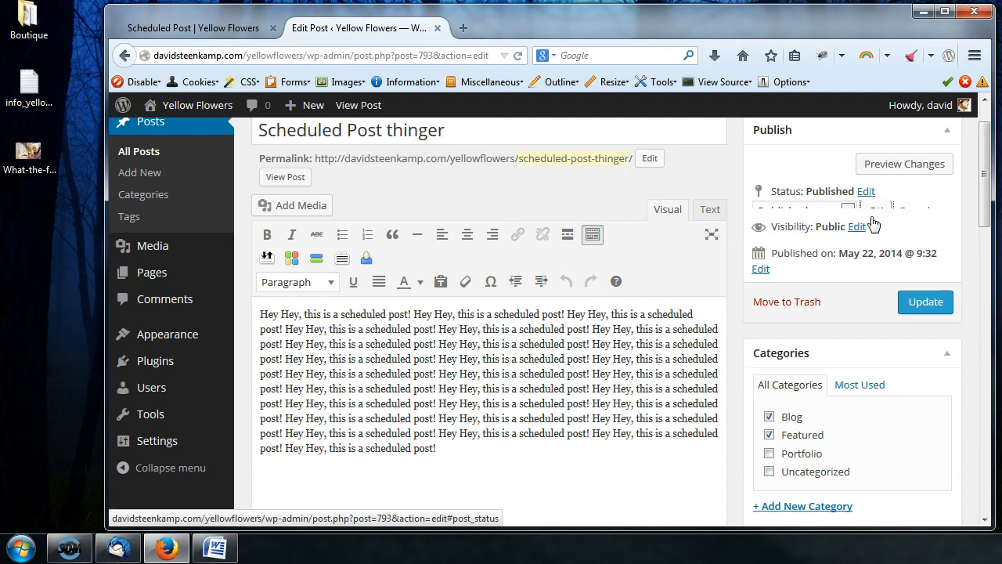
Step: Try clearing the Featured category for the post and select it again
{"action": "scroll", "coordinate": [798, 250], "scroll_direction": "down", "scroll_amount": 2}
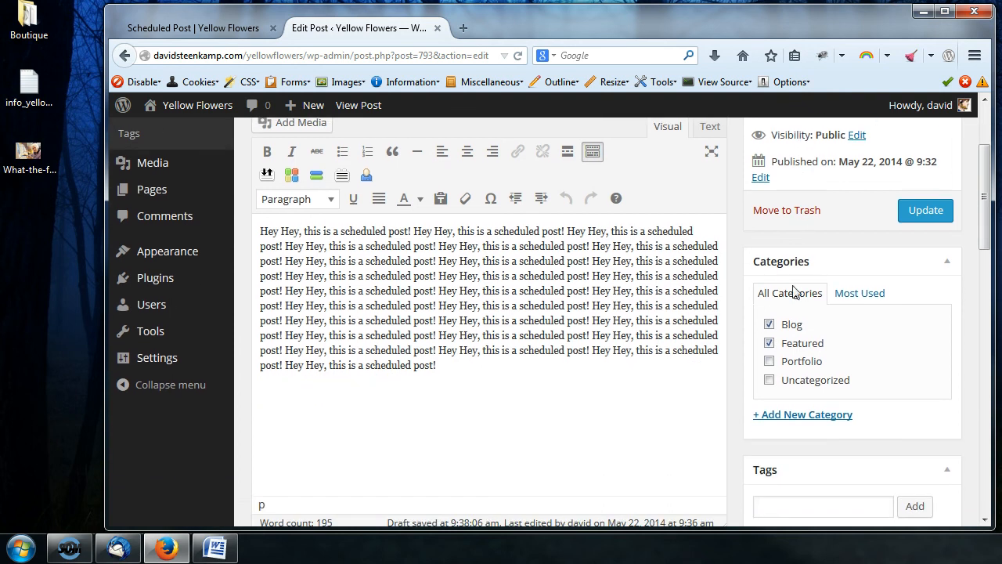
{"action": "scroll", "coordinate": [806, 305], "scroll_direction": "down", "scroll_amount": 2}
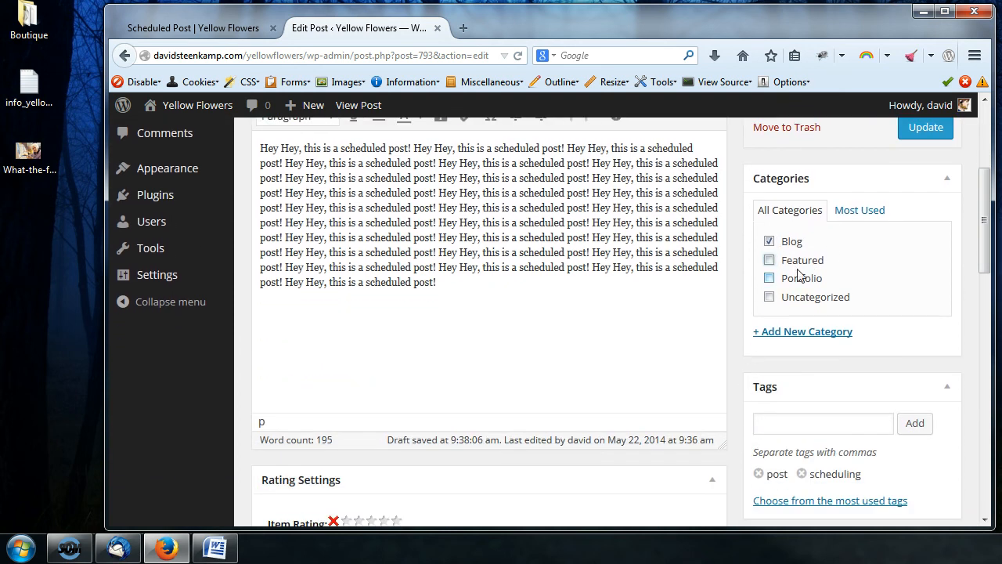
{"action": "left_click", "coordinate": [771, 260]}
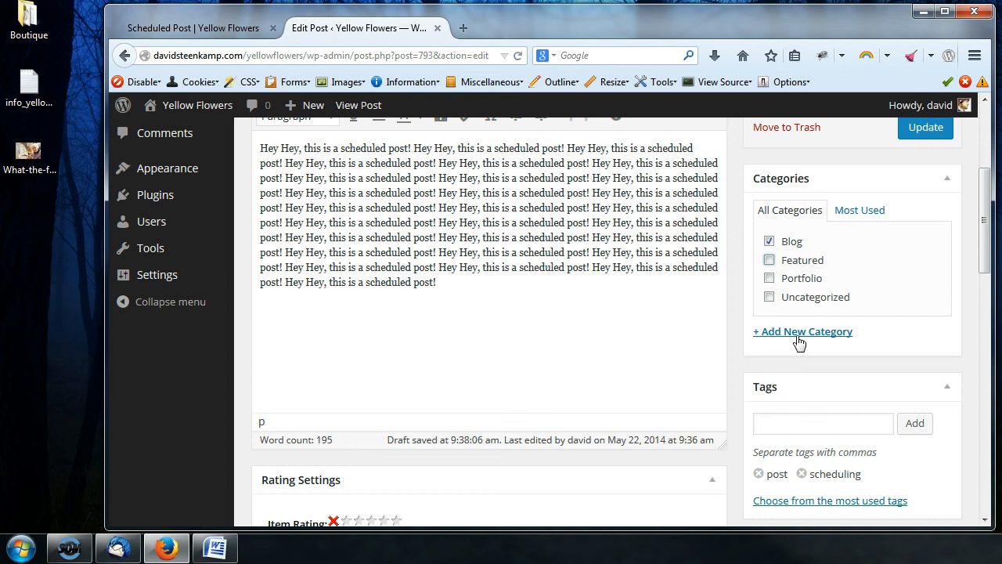
{"action": "left_click", "coordinate": [769, 261]}
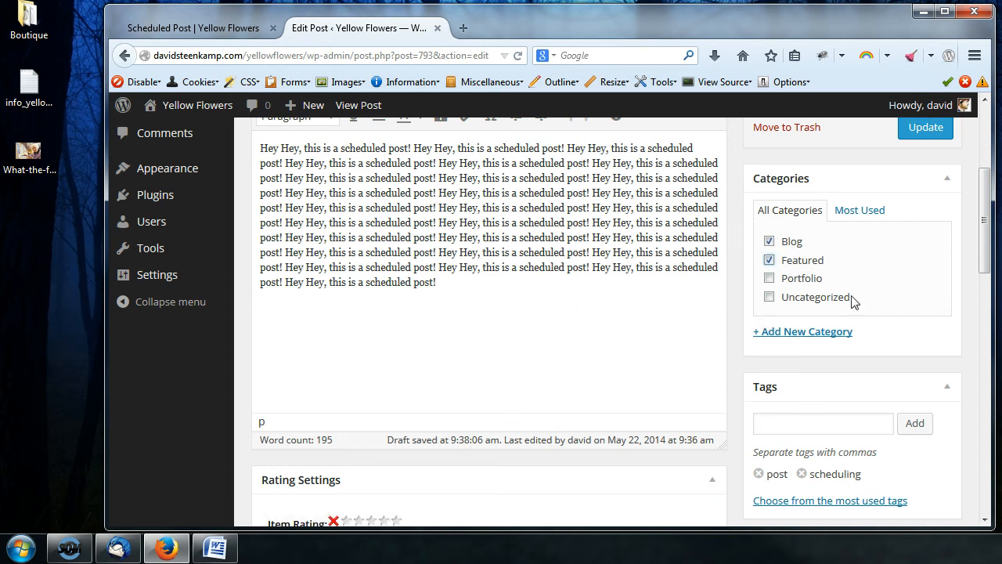
Step: Examine the post's Tags and Featured Image sections
{"action": "scroll", "coordinate": [798, 293], "scroll_direction": "down", "scroll_amount": 4}
{"action": "scroll", "coordinate": [785, 313], "scroll_direction": "up", "scroll_amount": 2}
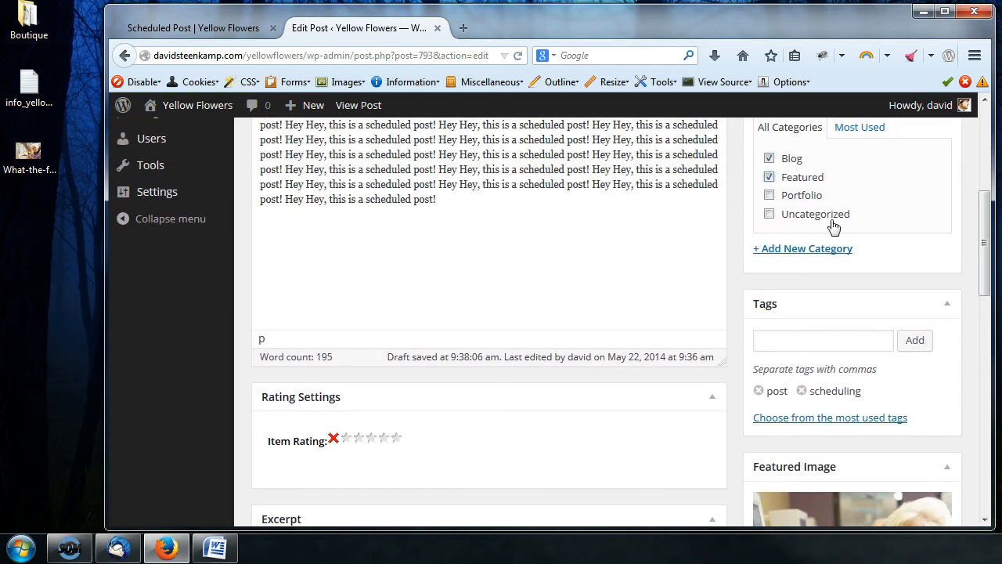
{"action": "left_click", "coordinate": [800, 338]}
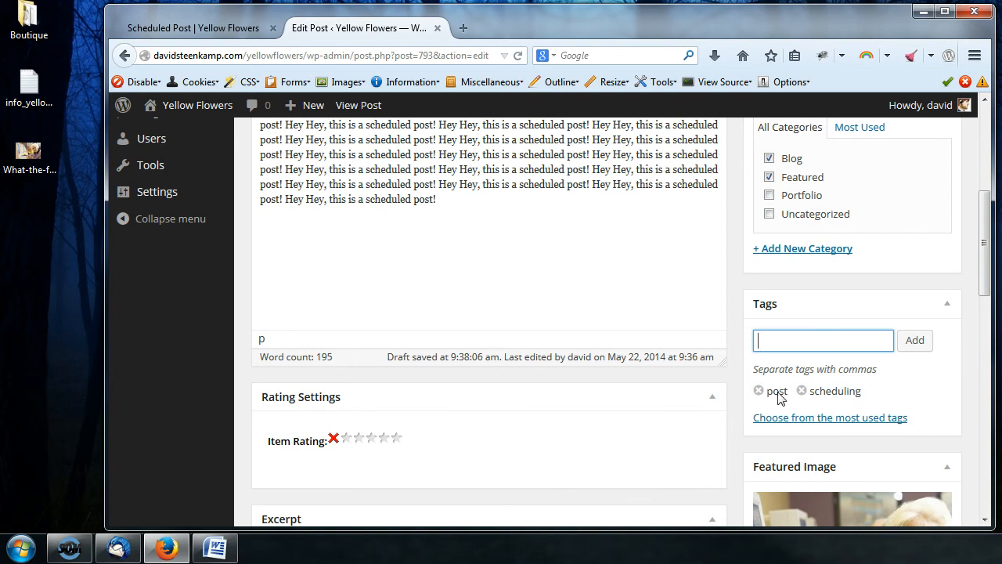
{"action": "scroll", "coordinate": [839, 375], "scroll_direction": "down", "scroll_amount": 4}
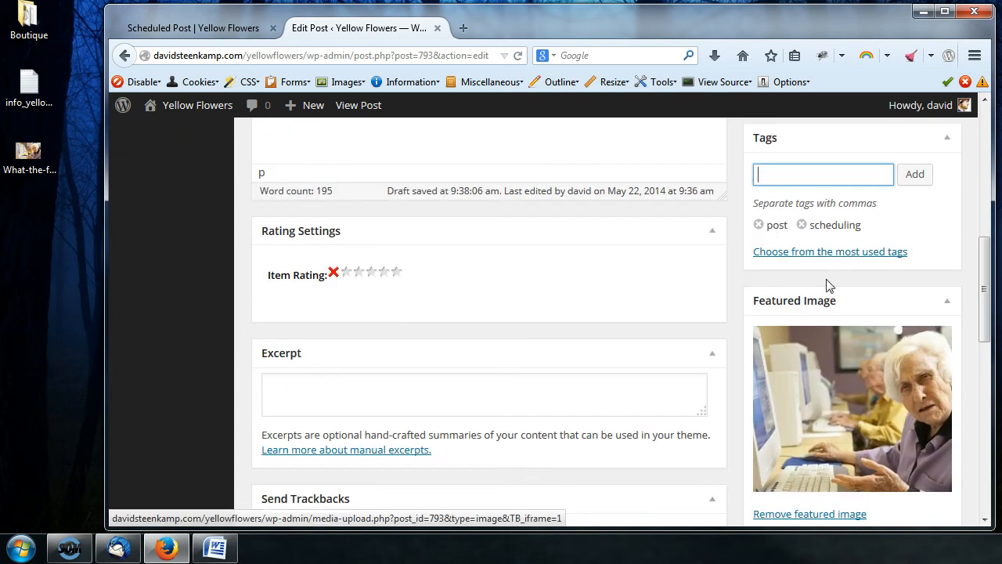
{"action": "scroll", "coordinate": [829, 286], "scroll_direction": "down", "scroll_amount": 4}
{"action": "scroll", "coordinate": [806, 306], "scroll_direction": "up", "scroll_amount": 4}
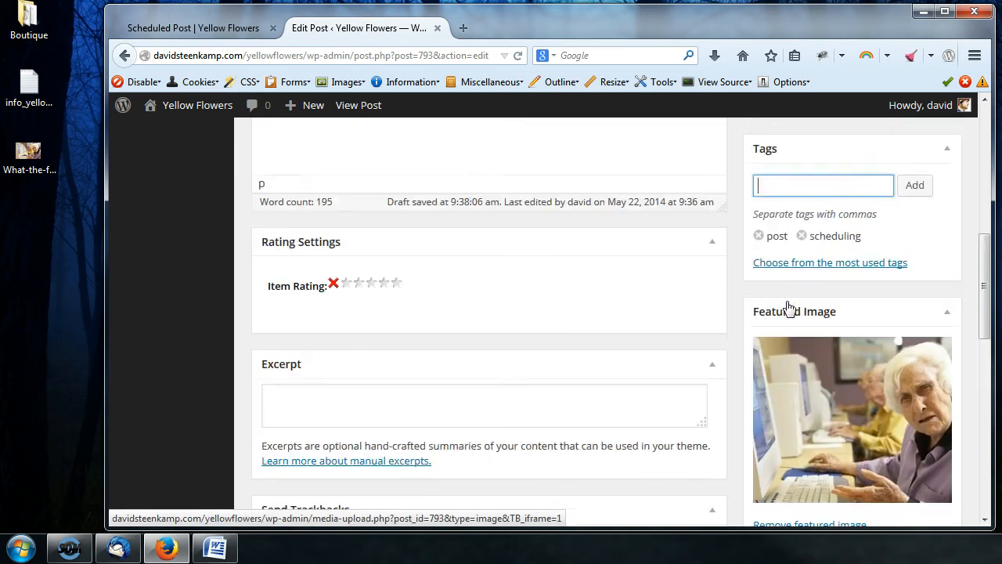
Step: Inspect the available custom field names for the post, and look at the live post page before returning to the editor
{"action": "scroll", "coordinate": [787, 302], "scroll_direction": "down", "scroll_amount": 10}
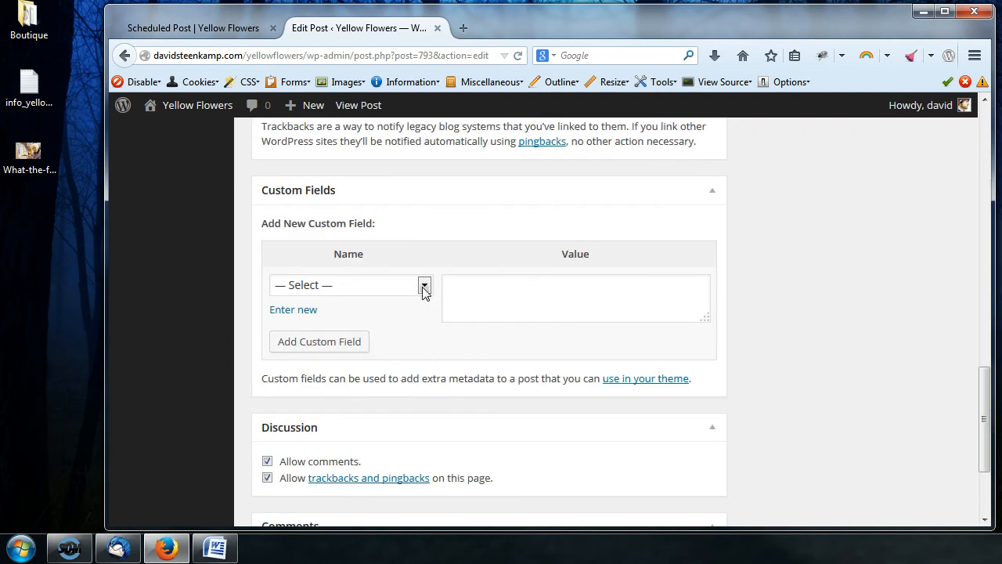
{"action": "left_click", "coordinate": [423, 286]}
{"action": "left_click", "coordinate": [423, 286]}
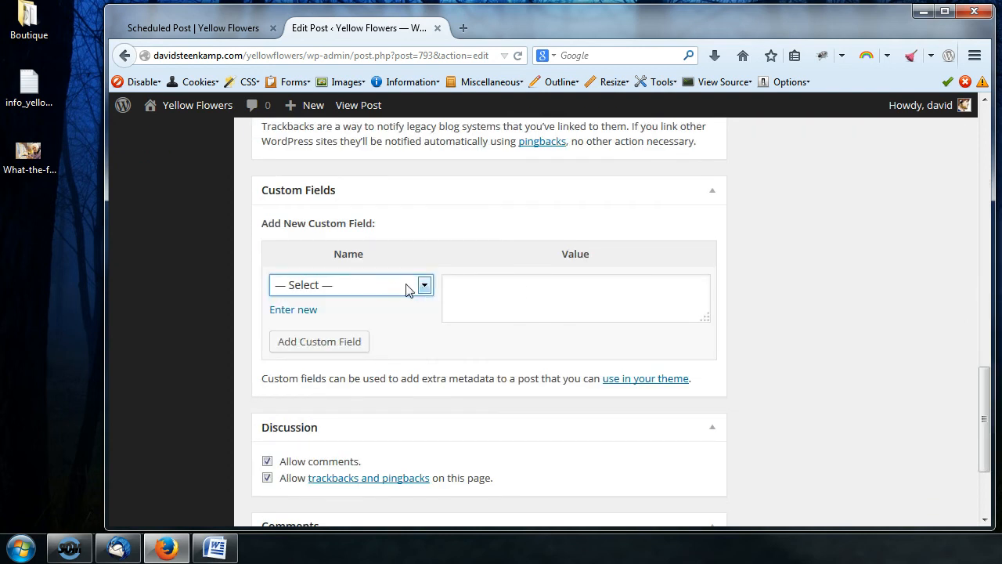
{"action": "left_click", "coordinate": [425, 289]}
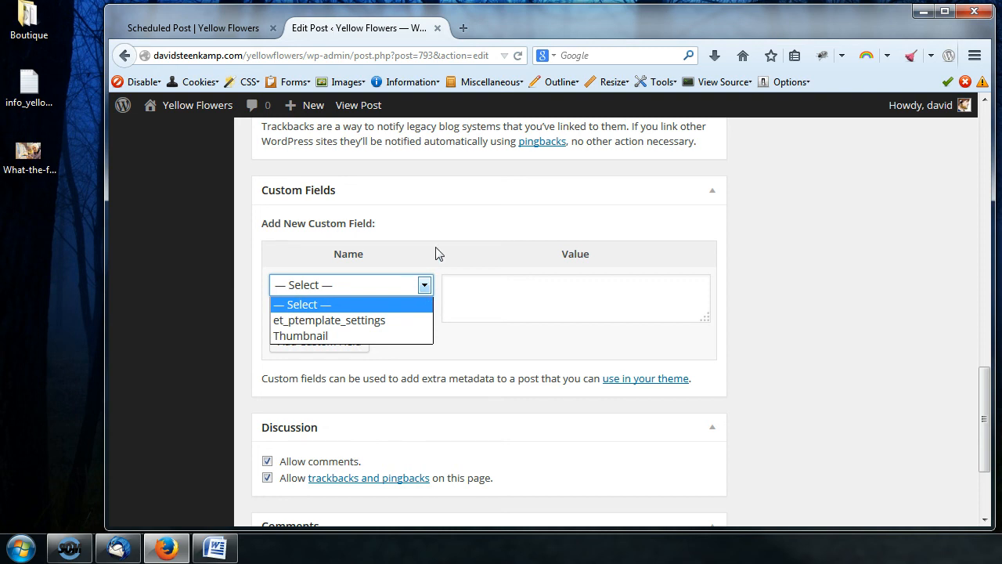
{"action": "left_click", "coordinate": [436, 253]}
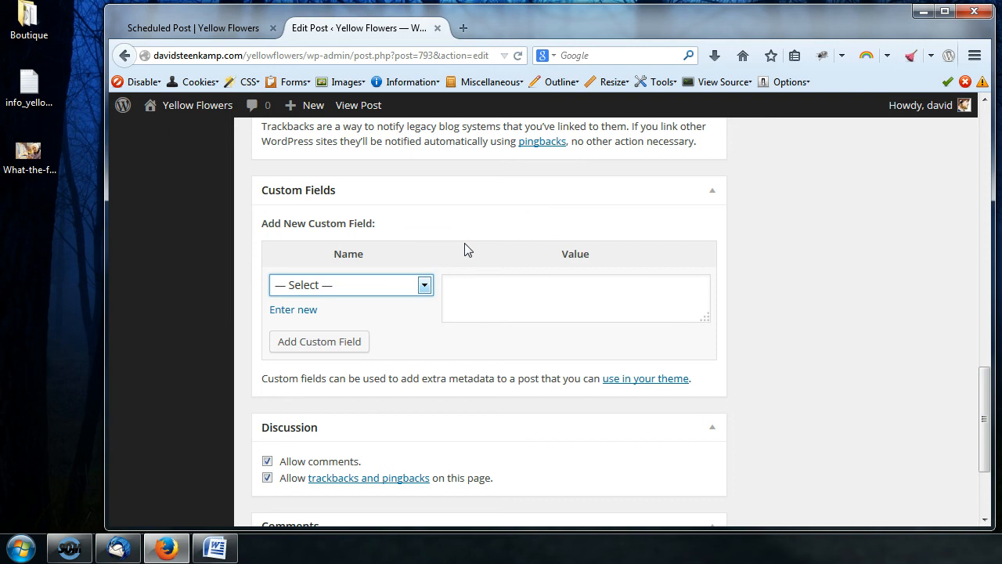
{"action": "left_click", "coordinate": [773, 324]}
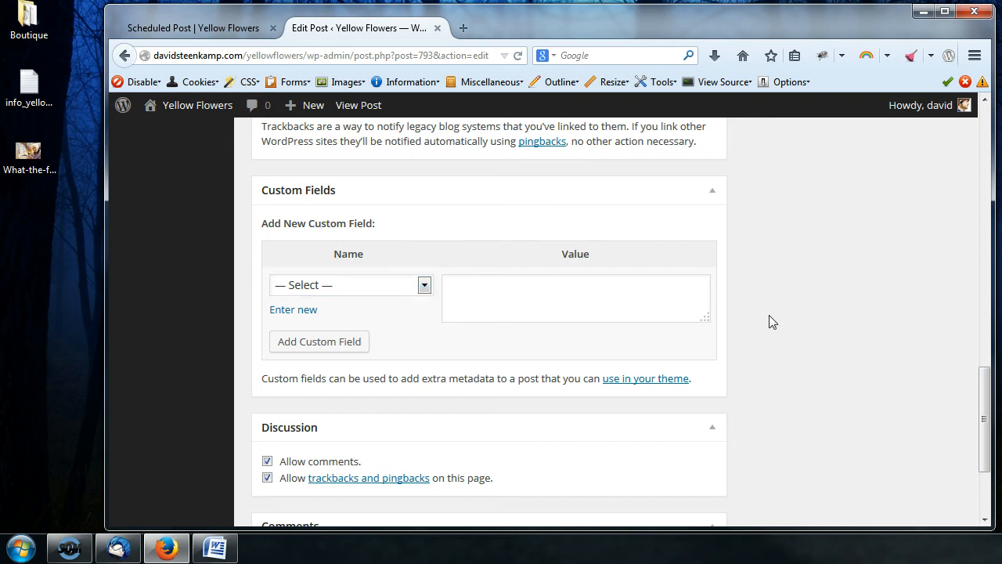
{"action": "left_click", "coordinate": [206, 17]}
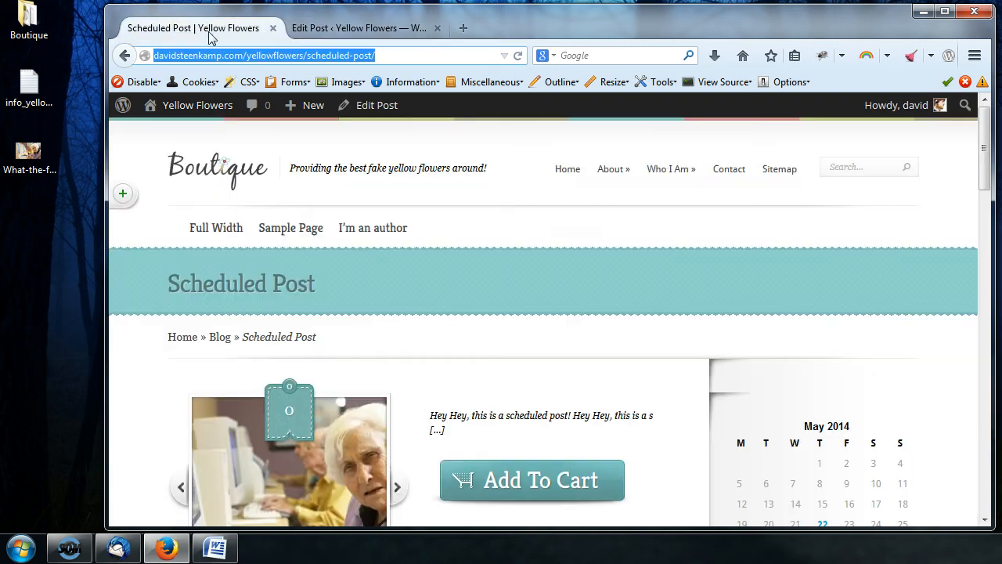
{"action": "left_click", "coordinate": [358, 29]}
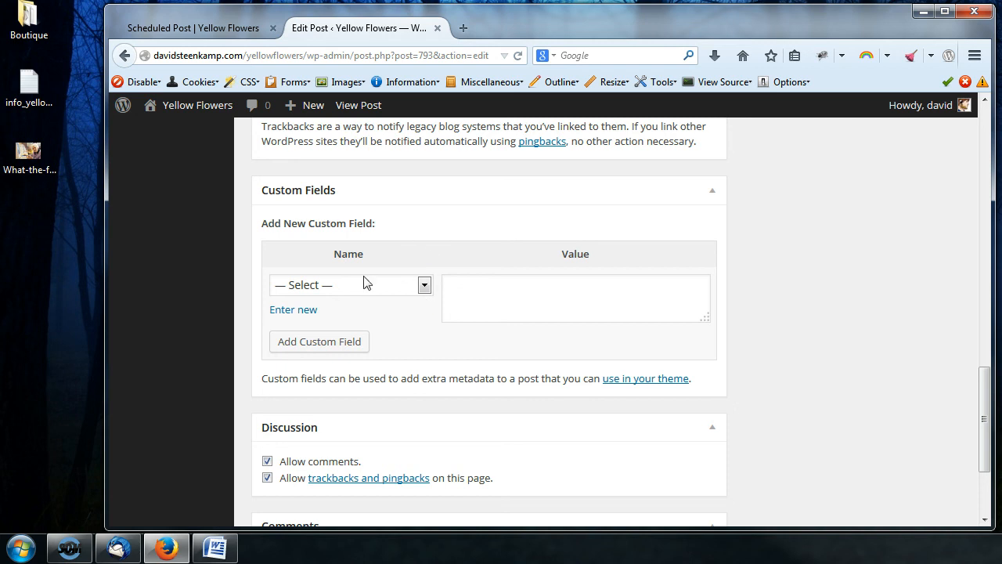
Step: Turn off Allow comments in the post's Discussion settings, keeping trackbacks and pingbacks allowed
{"action": "scroll", "coordinate": [825, 292], "scroll_direction": "down", "scroll_amount": 3}
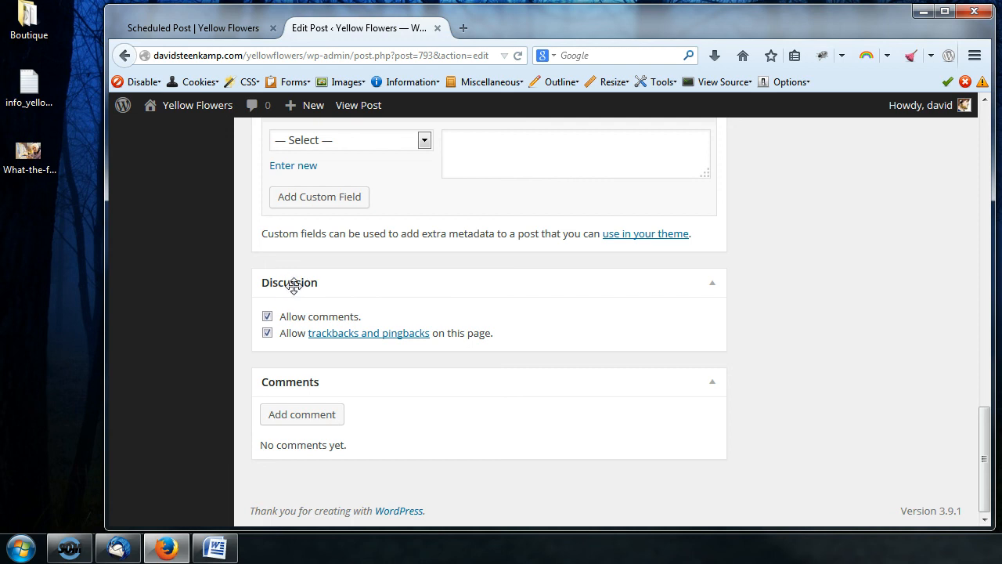
{"action": "left_click", "coordinate": [267, 317]}
{"action": "left_click", "coordinate": [267, 332]}
Step: Enable the Slug and Author boxes in the post editor's Screen Options, and close the options
{"action": "left_click_drag", "start_coordinate": [987, 473], "coordinate": [986, 184]}
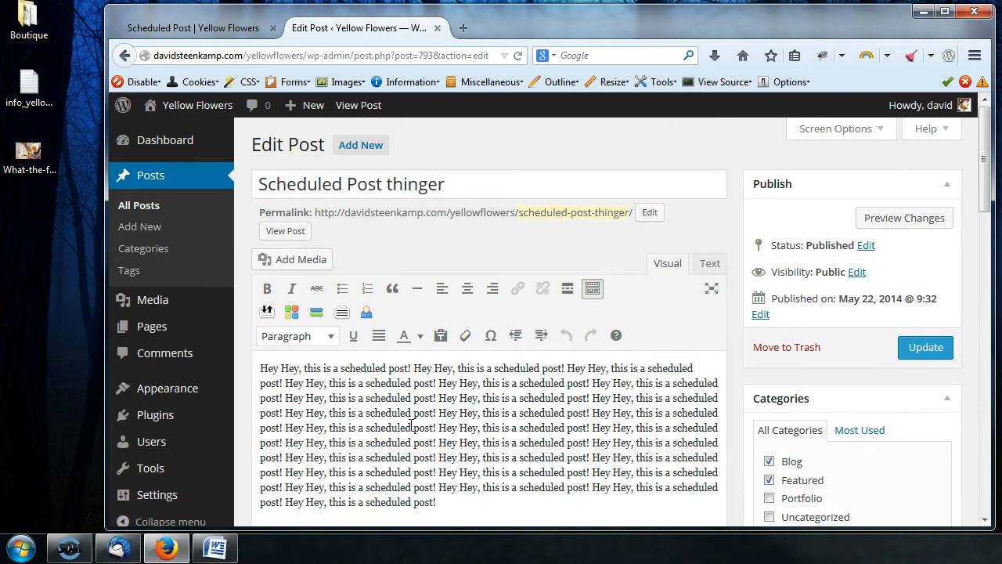
{"action": "left_click", "coordinate": [853, 129]}
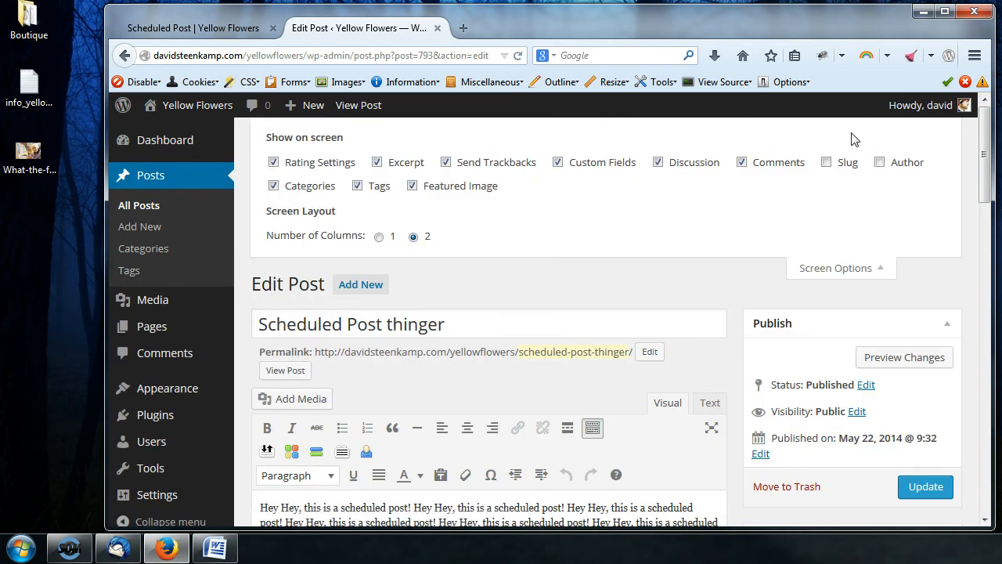
{"action": "left_click_drag", "start_coordinate": [266, 143], "coordinate": [360, 141]}
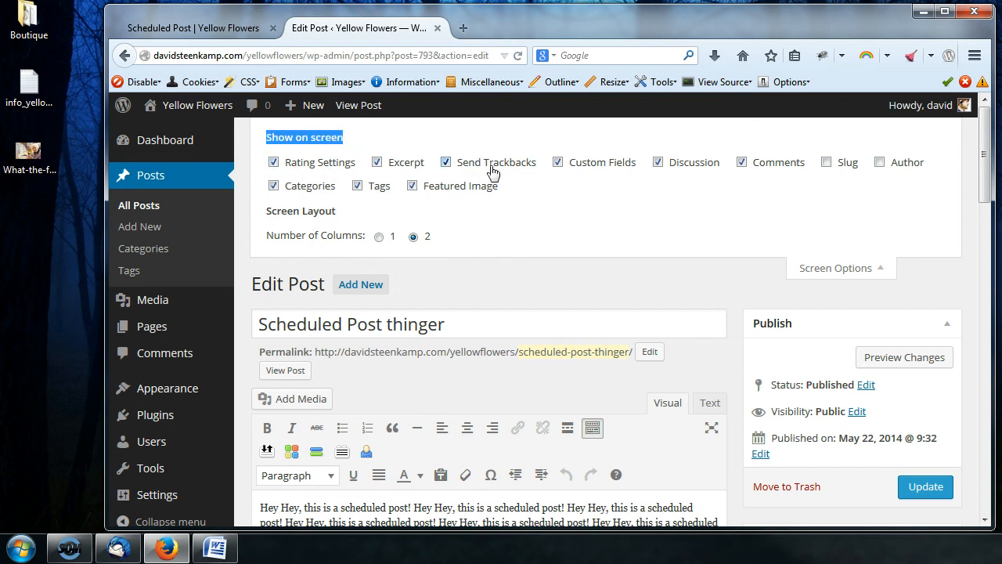
{"action": "left_click", "coordinate": [825, 166]}
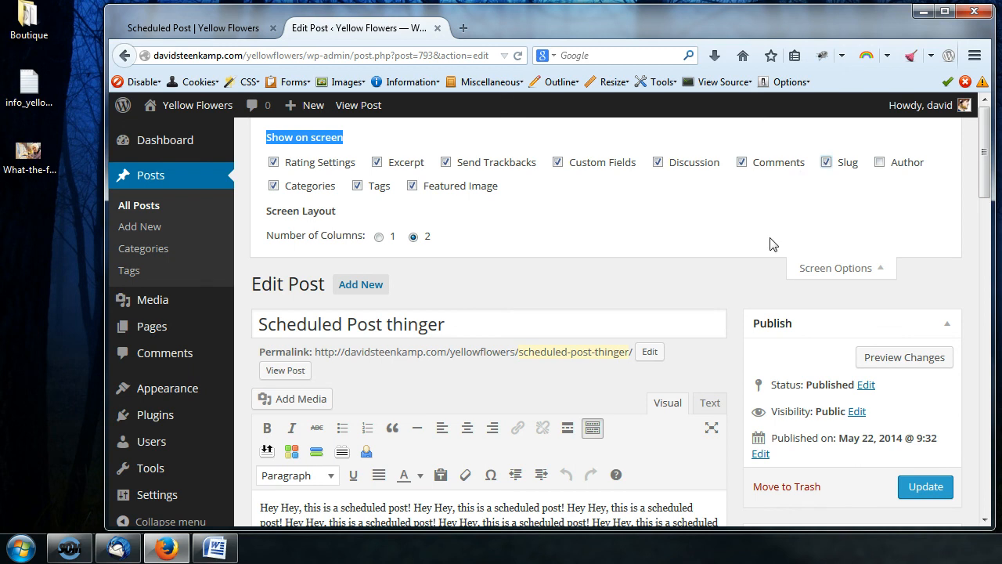
{"action": "left_click", "coordinate": [879, 164]}
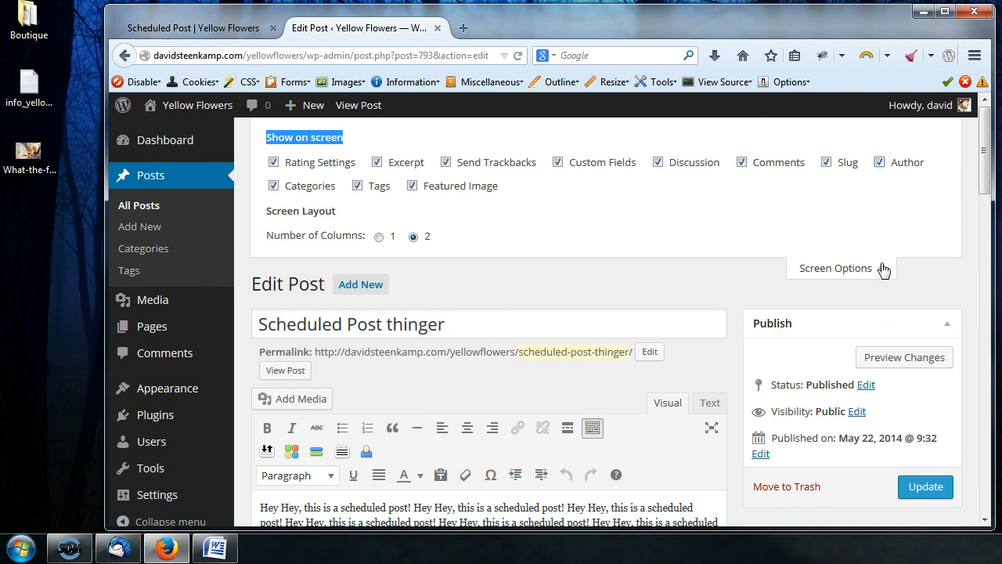
{"action": "left_click", "coordinate": [829, 267]}
Step: Examine the Slug and Author boxes below the post, including the full slug text and the author choices
{"action": "left_click_drag", "start_coordinate": [983, 184], "coordinate": [962, 472]}
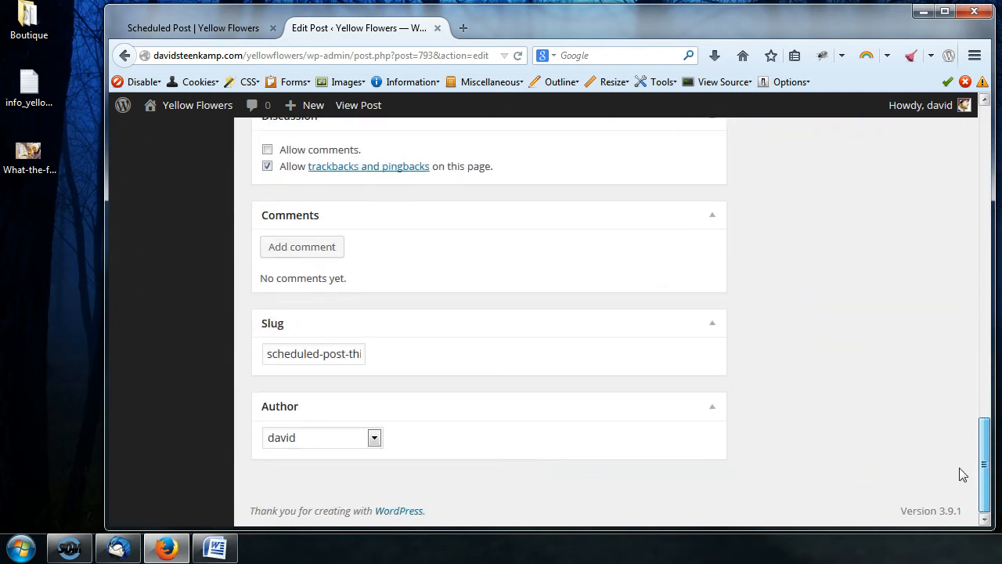
{"action": "left_click", "coordinate": [330, 361]}
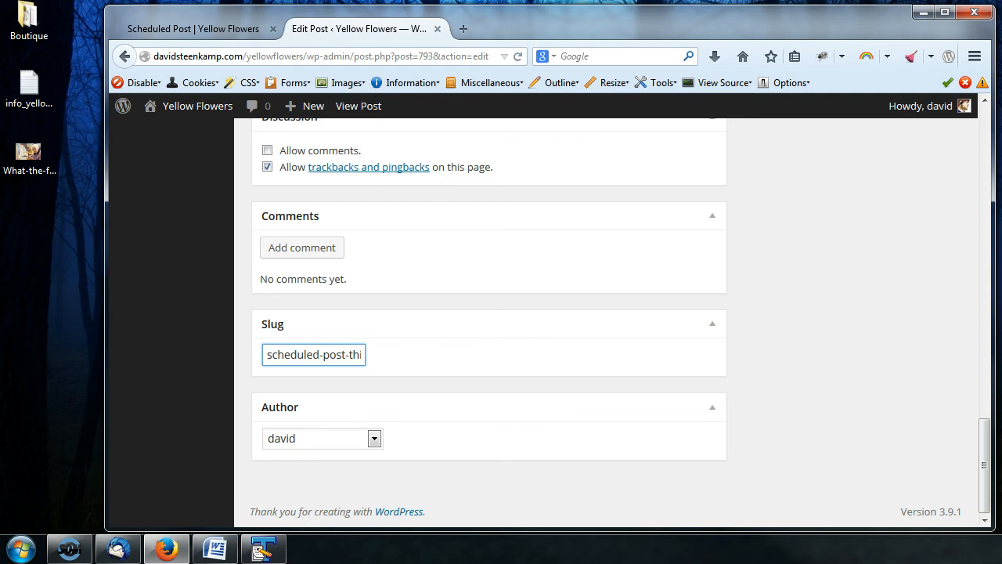
{"action": "left_click", "coordinate": [826, 325]}
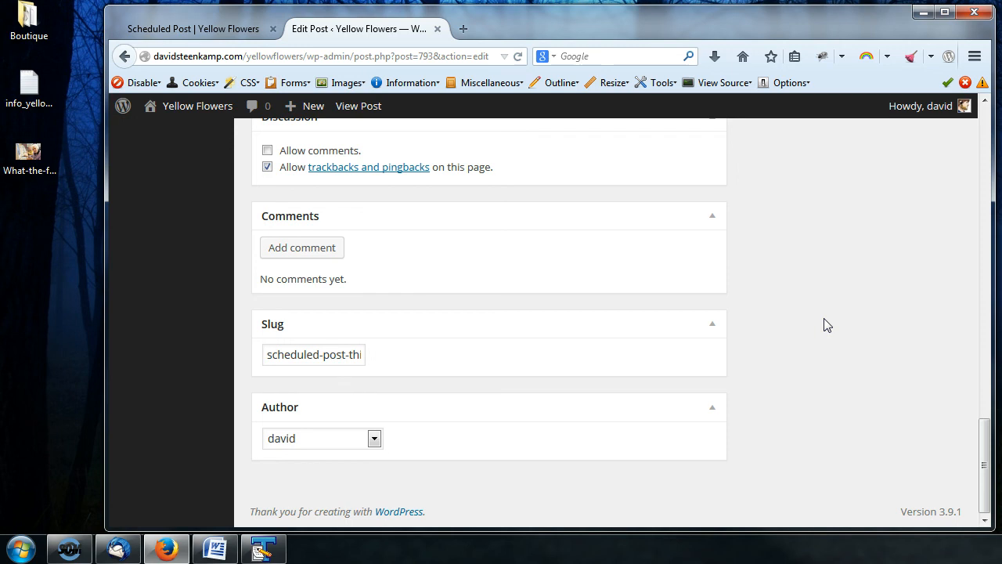
{"action": "left_click", "coordinate": [325, 353]}
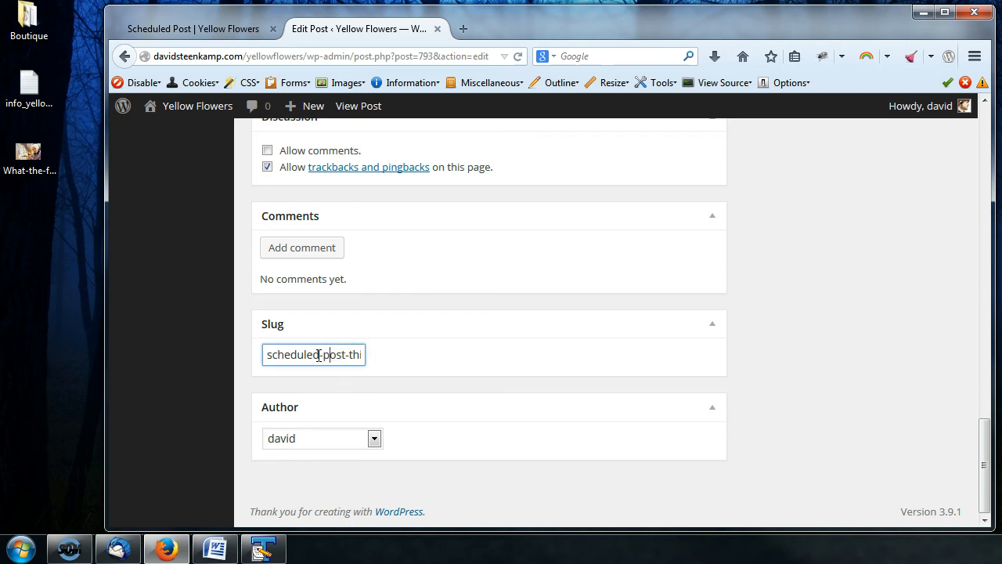
{"action": "left_click_drag", "start_coordinate": [295, 354], "coordinate": [379, 354]}
{"action": "left_click", "coordinate": [328, 359]}
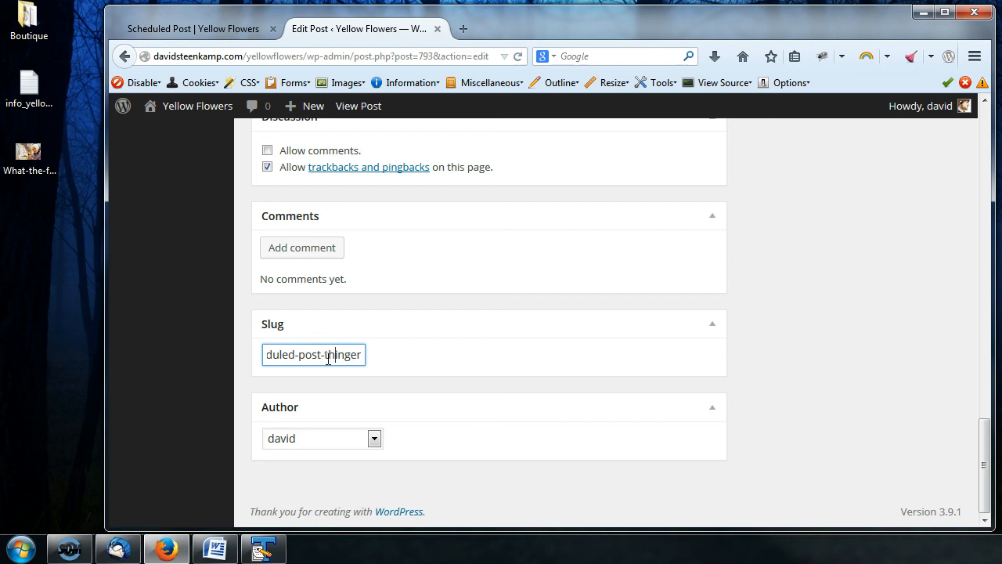
{"action": "left_click", "coordinate": [323, 355]}
{"action": "left_click", "coordinate": [375, 440]}
{"action": "left_click", "coordinate": [375, 442]}
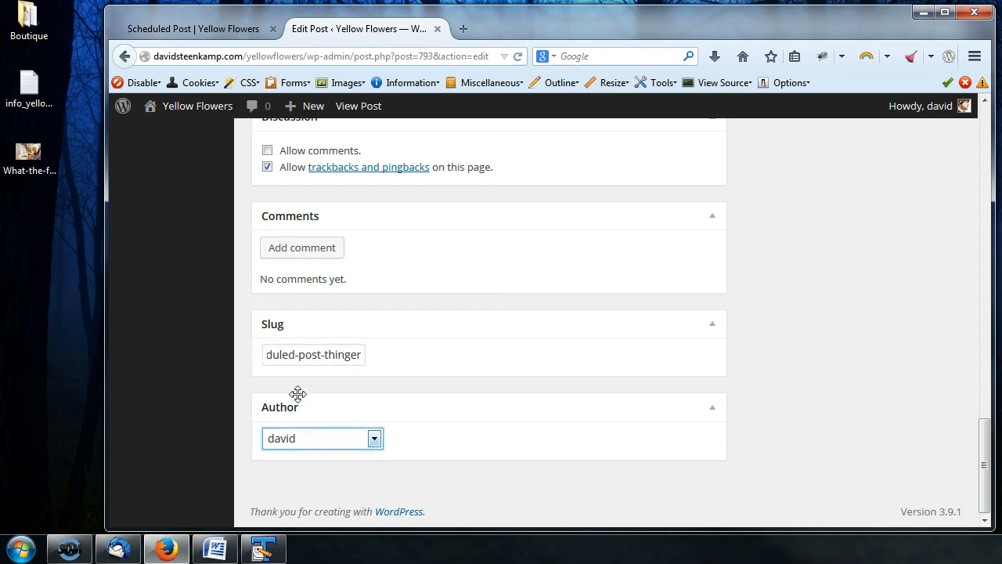
Step: Update the post to save its changed settings
{"action": "scroll", "coordinate": [501, 397], "scroll_direction": "up", "scroll_amount": 10}
{"action": "scroll", "coordinate": [494, 398], "scroll_direction": "up", "scroll_amount": 15}
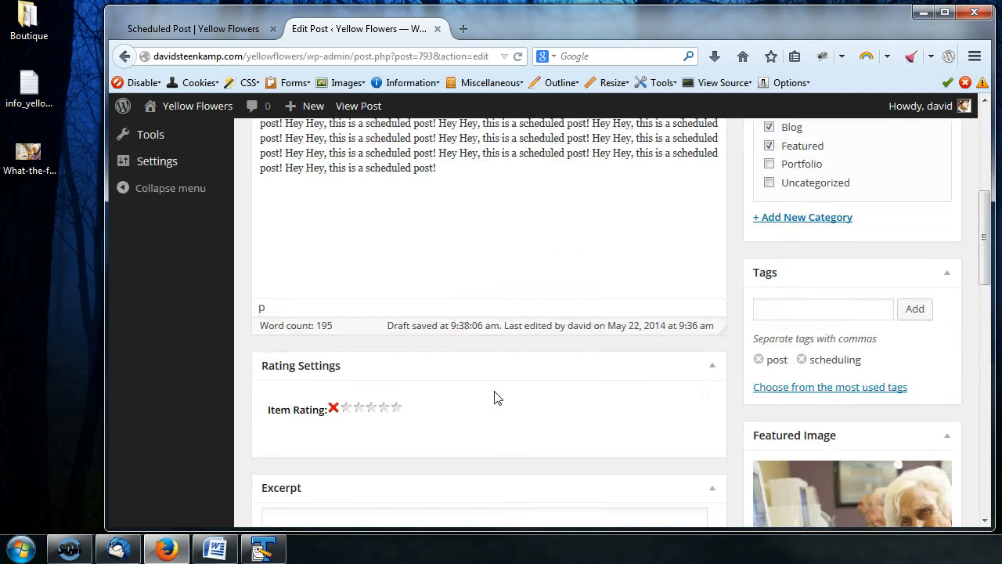
{"action": "mouse_move", "coordinate": [162, 361]}
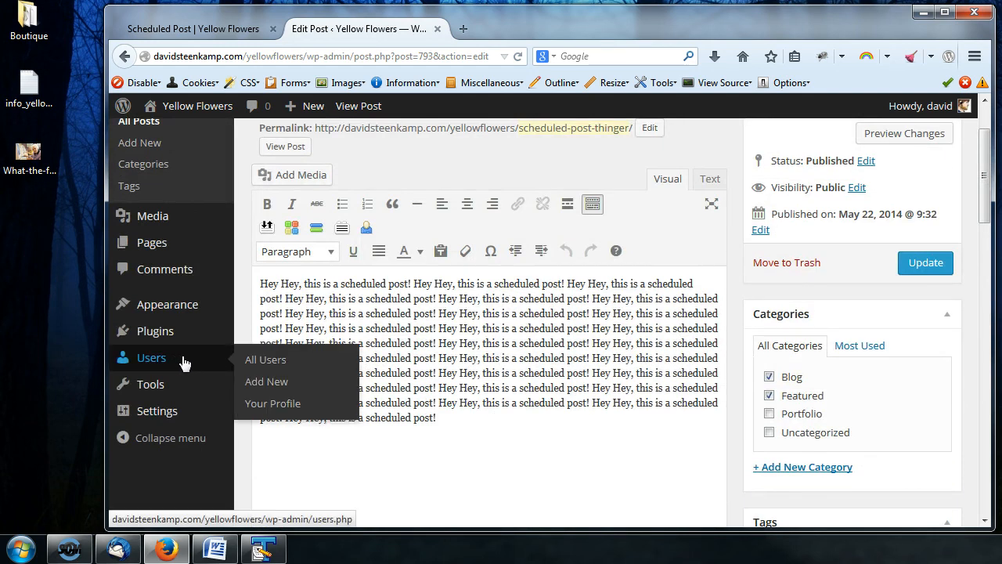
{"action": "scroll", "coordinate": [990, 180], "scroll_direction": "up", "scroll_amount": 2}
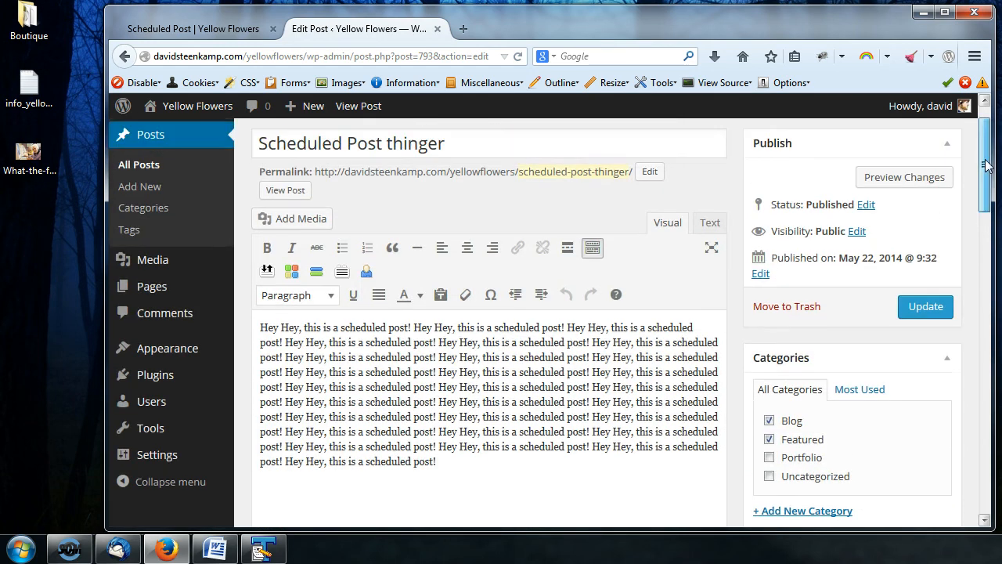
{"action": "left_click", "coordinate": [924, 349]}
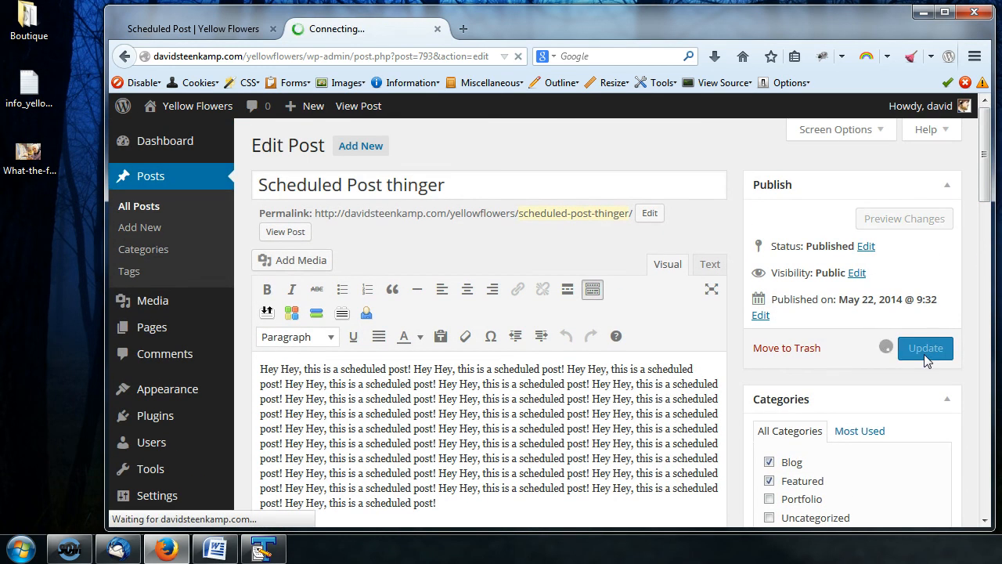
Step: Reload the live post page to check its title and its slug in the address
{"action": "left_click", "coordinate": [212, 31]}
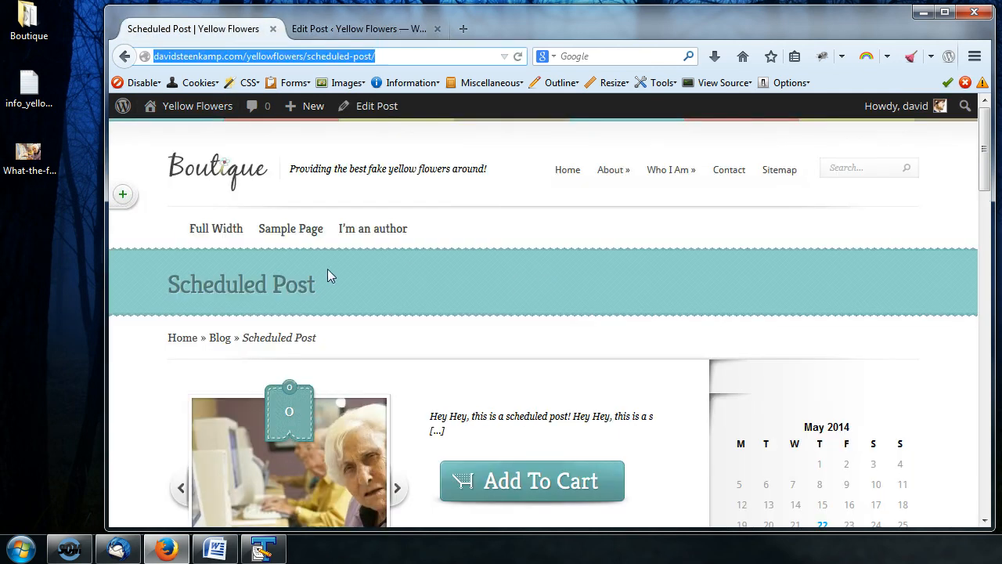
{"action": "left_click", "coordinate": [350, 56]}
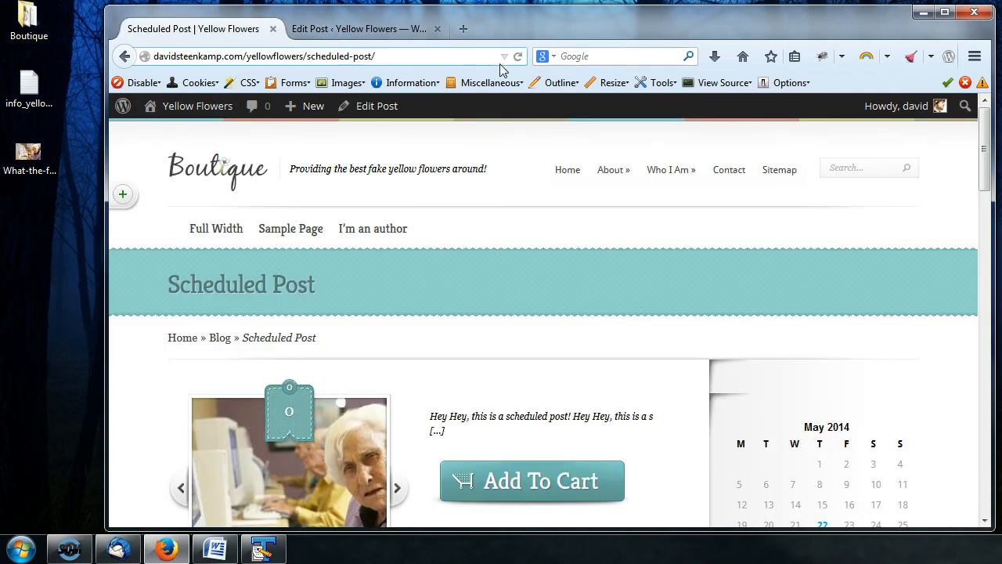
{"action": "left_click", "coordinate": [375, 57]}
{"action": "key", "text": "ctrl+shift+Left"}
{"action": "key", "text": "ctrl+shift+Left"}
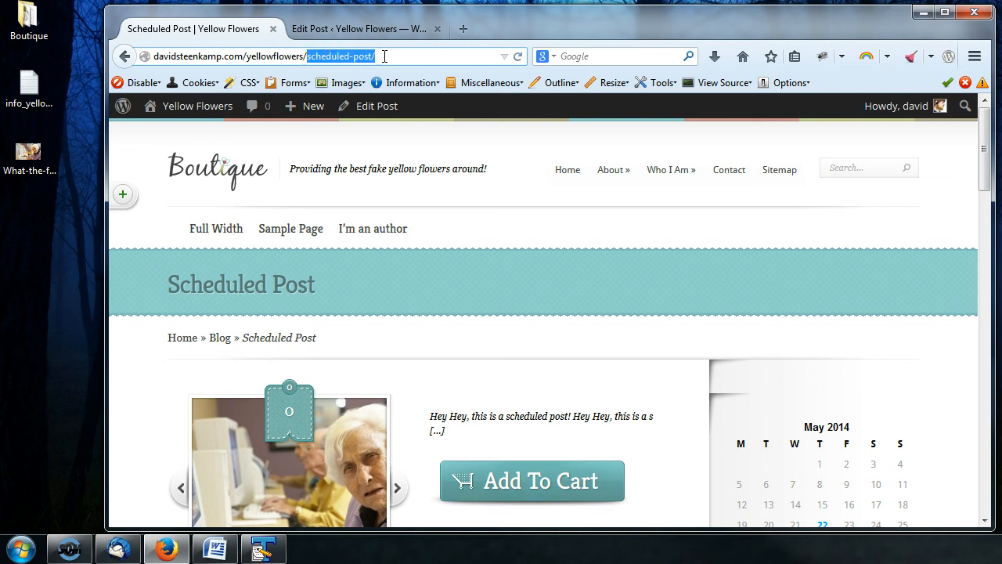
{"action": "left_click_drag", "start_coordinate": [383, 57], "coordinate": [311, 57]}
{"action": "left_click", "coordinate": [517, 58]}
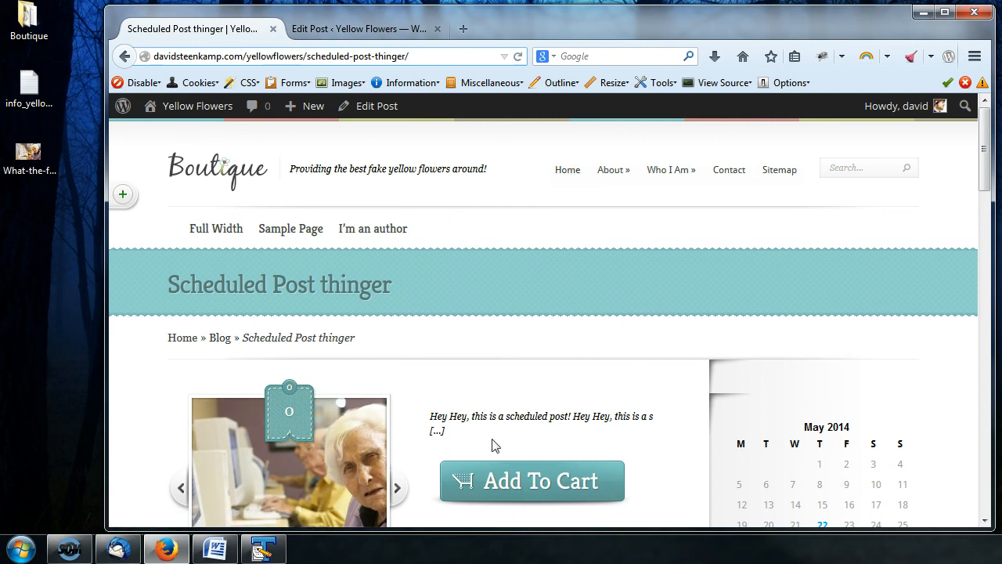
Step: Open the live site's Blog category page and check how the Scheduled Post thinger entry is listed there
{"action": "left_click", "coordinate": [222, 342]}
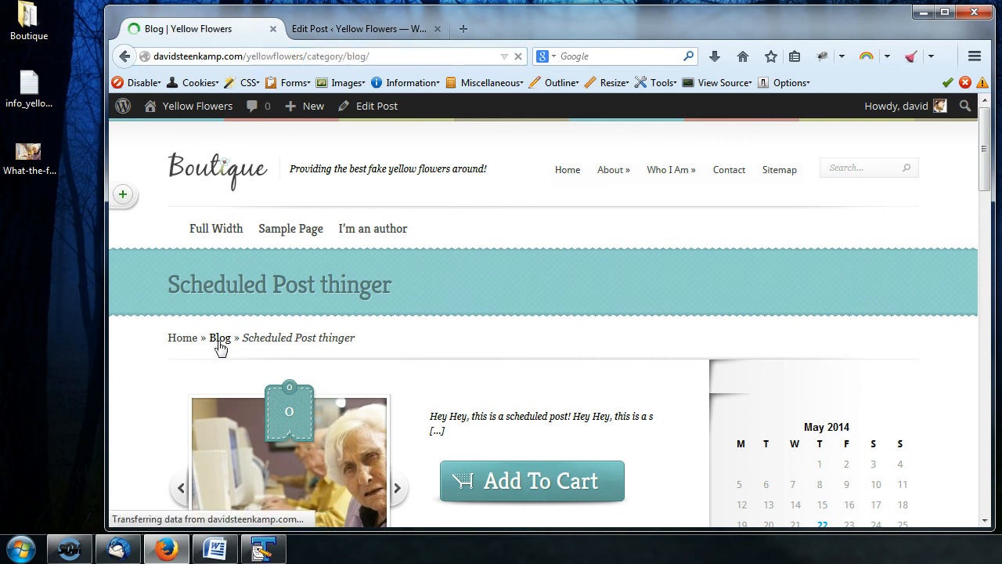
{"action": "scroll", "coordinate": [461, 325], "scroll_direction": "down", "scroll_amount": 1}
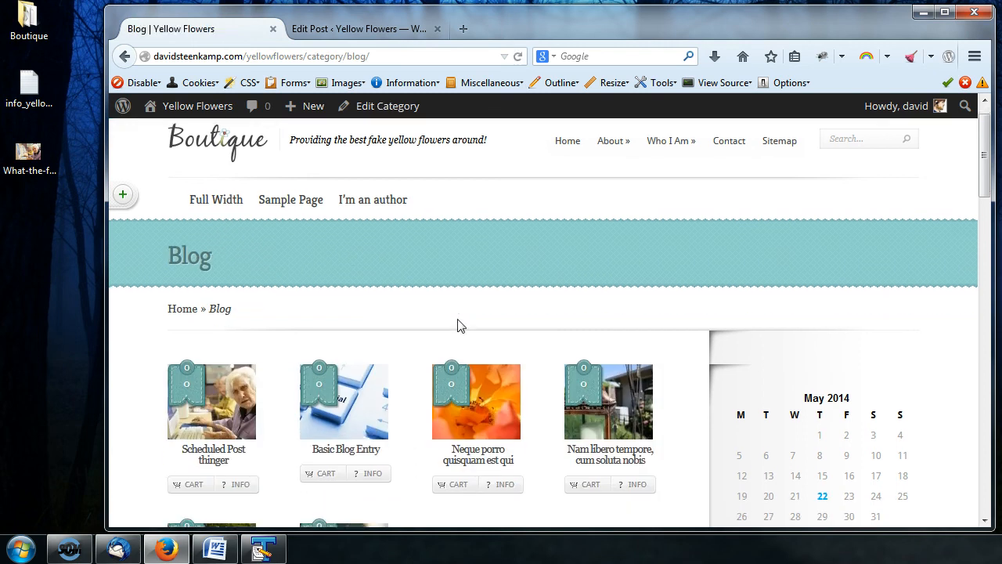
{"action": "scroll", "coordinate": [460, 326], "scroll_direction": "down", "scroll_amount": 3}
{"action": "mouse_move", "coordinate": [219, 262]}
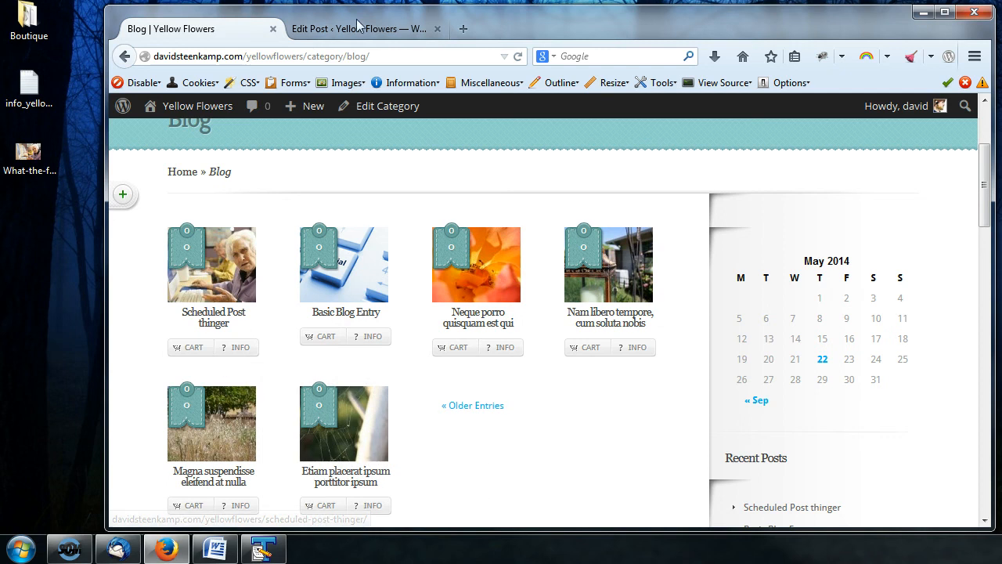
{"action": "left_click_drag", "start_coordinate": [231, 329], "coordinate": [186, 313]}
Step: Return to the post editor in the WordPress admin and open the list of all posts
{"action": "key", "text": "ctrl+Tab"}
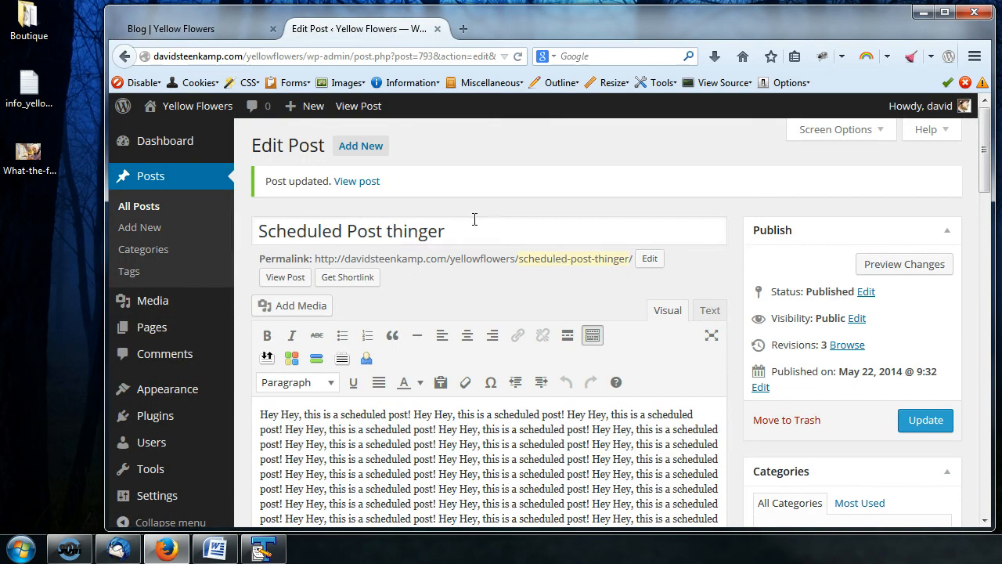
{"action": "left_click", "coordinate": [473, 220]}
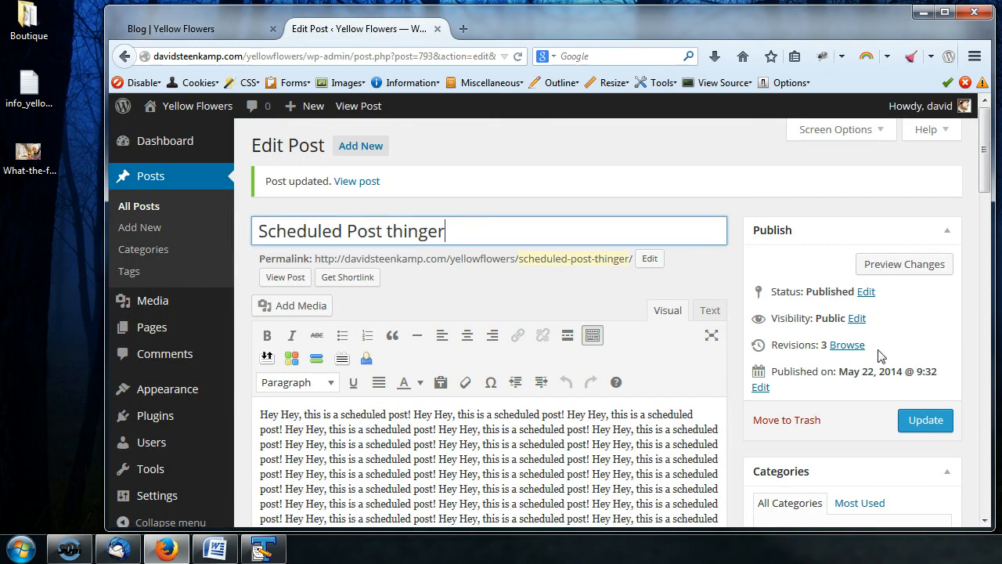
{"action": "left_click", "coordinate": [188, 214]}
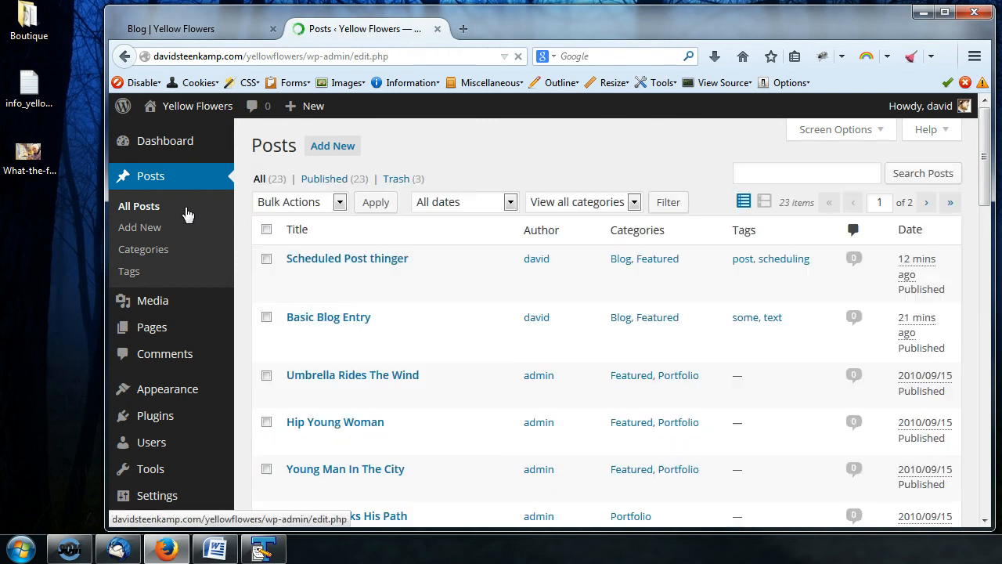